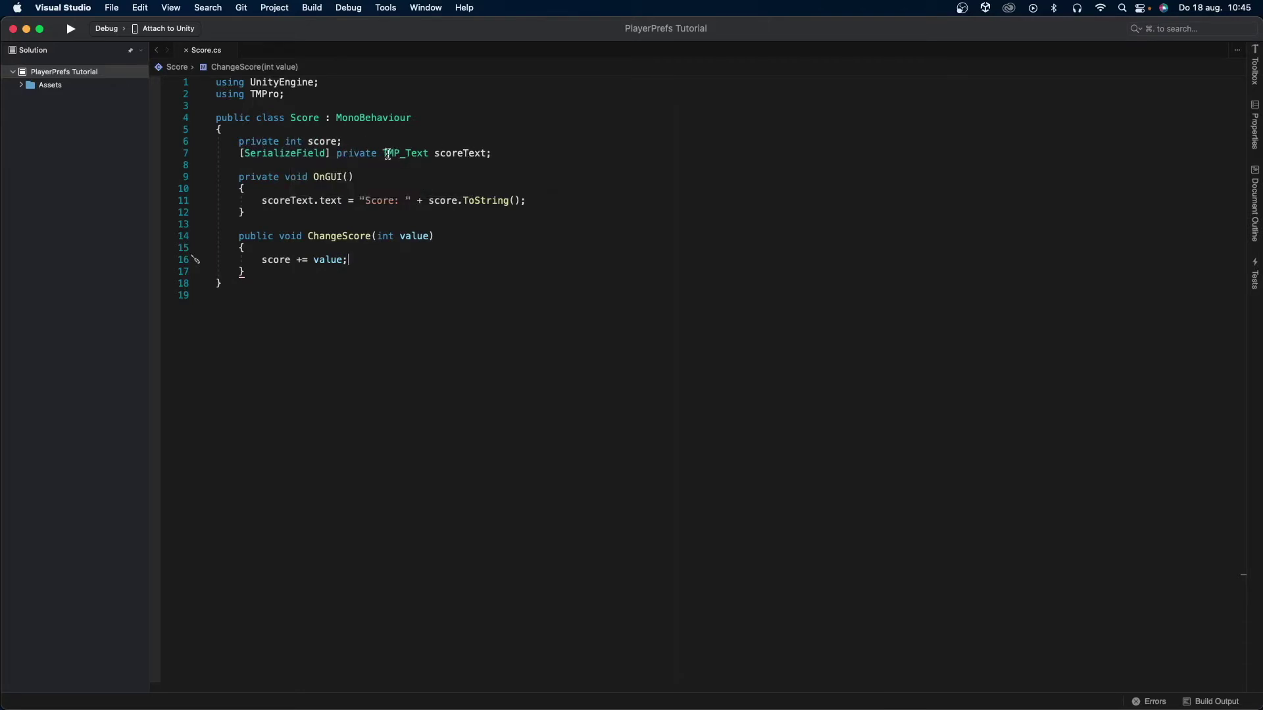
{"action": "left_click_drag", "start_coordinate": [385, 153], "coordinate": [429, 156]}
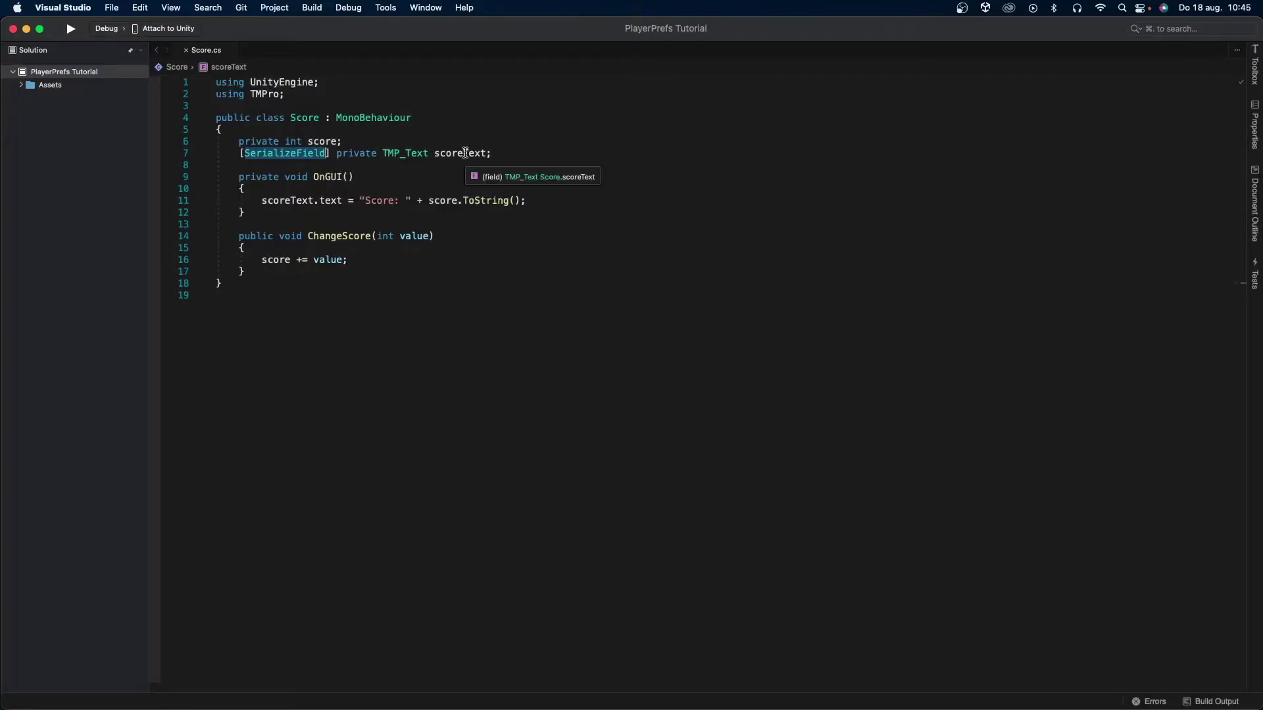
{"action": "double_click", "coordinate": [355, 154]}
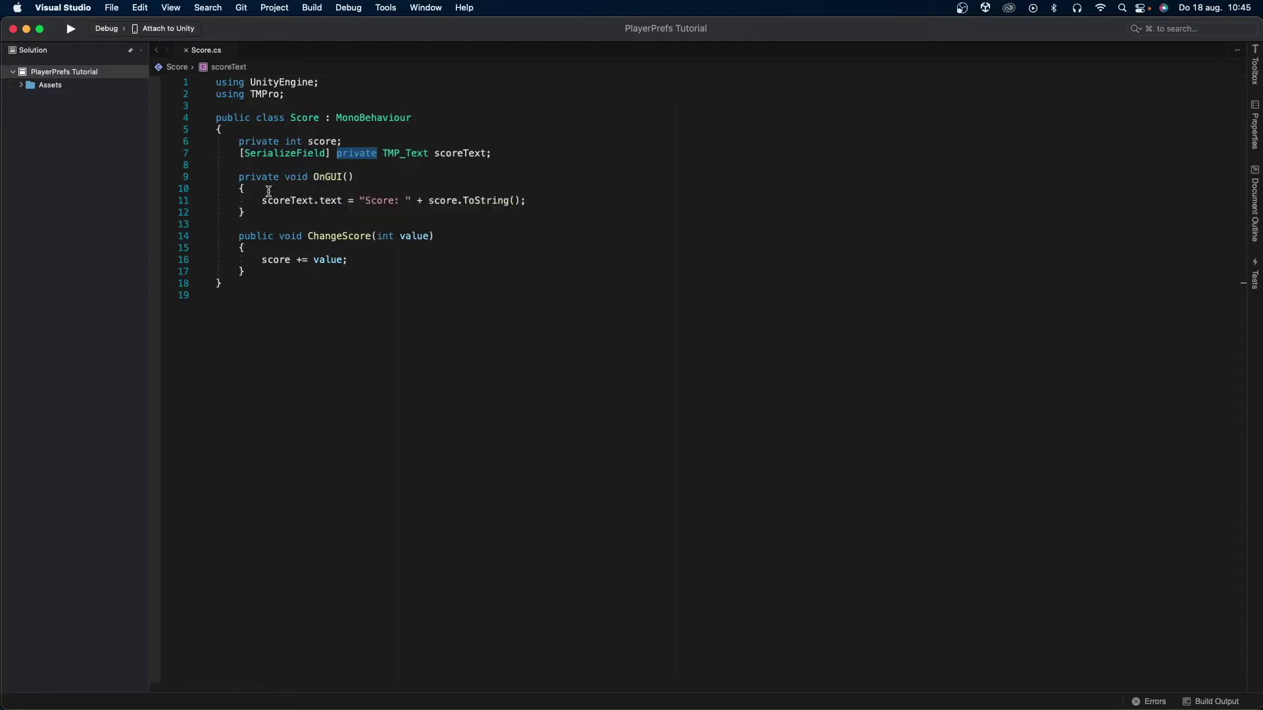
{"action": "left_click", "coordinate": [339, 188]}
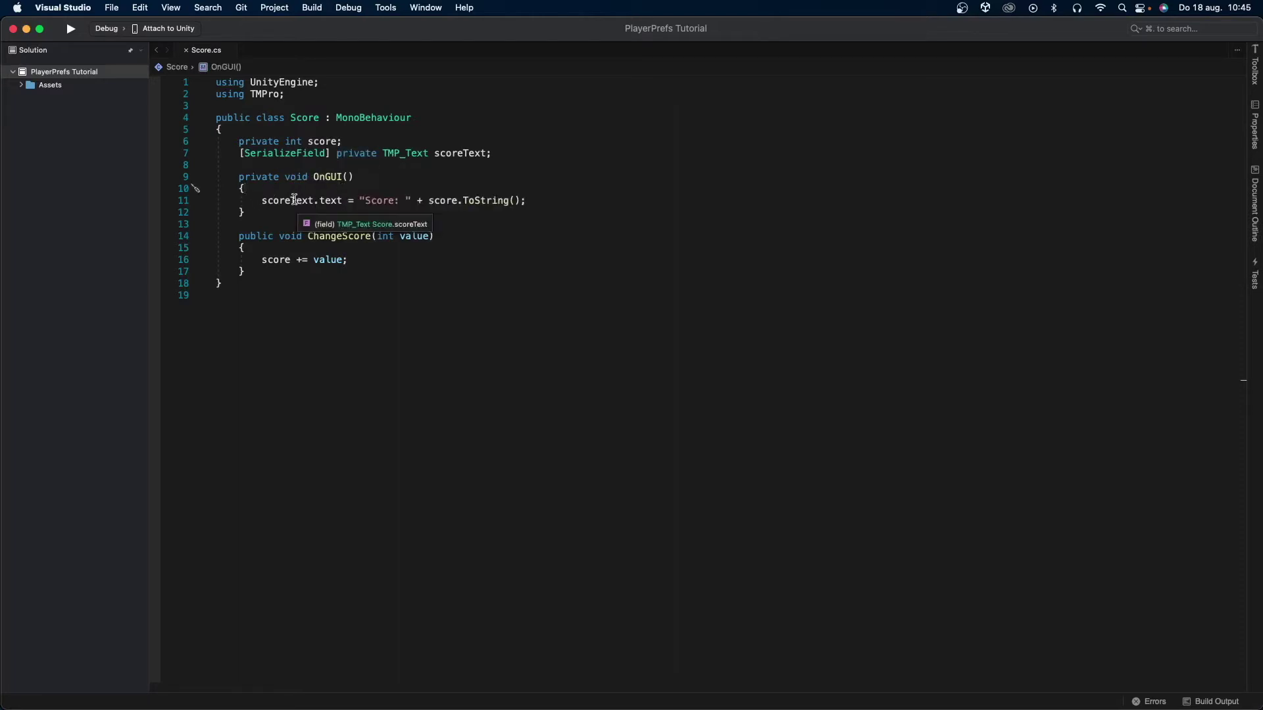
{"action": "left_click", "coordinate": [287, 211]}
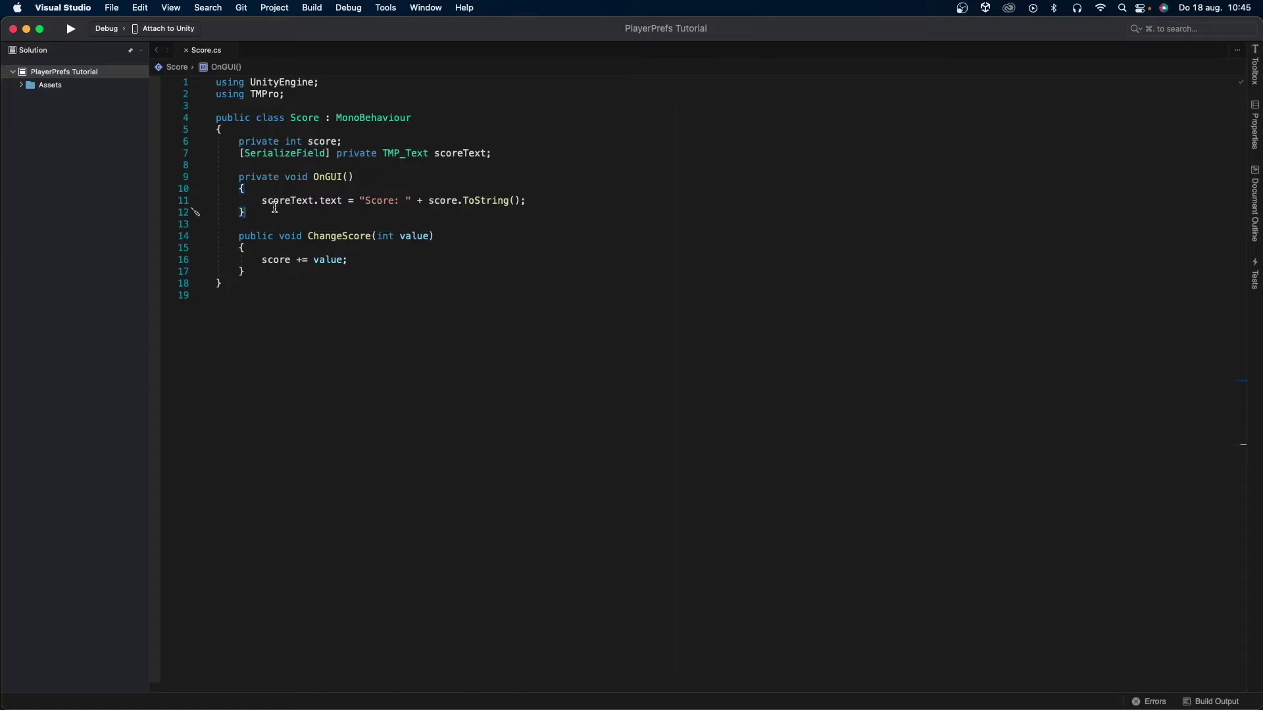
{"action": "mouse_move", "coordinate": [264, 203]}
{"action": "left_mouse_down"}
{"action": "mouse_move", "coordinate": [529, 201]}
{"action": "mouse_move", "coordinate": [256, 201]}
{"action": "left_mouse_up"}
{"action": "left_click", "coordinate": [321, 201]}
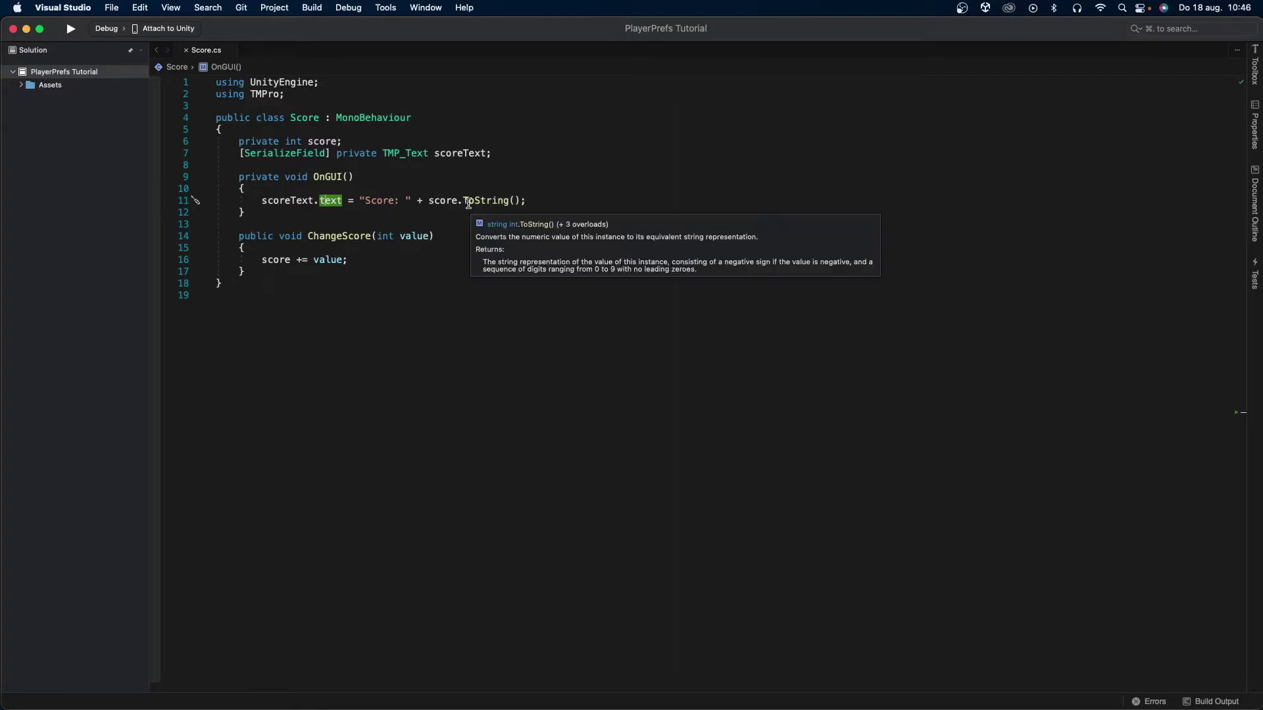
{"action": "left_click", "coordinate": [468, 209]}
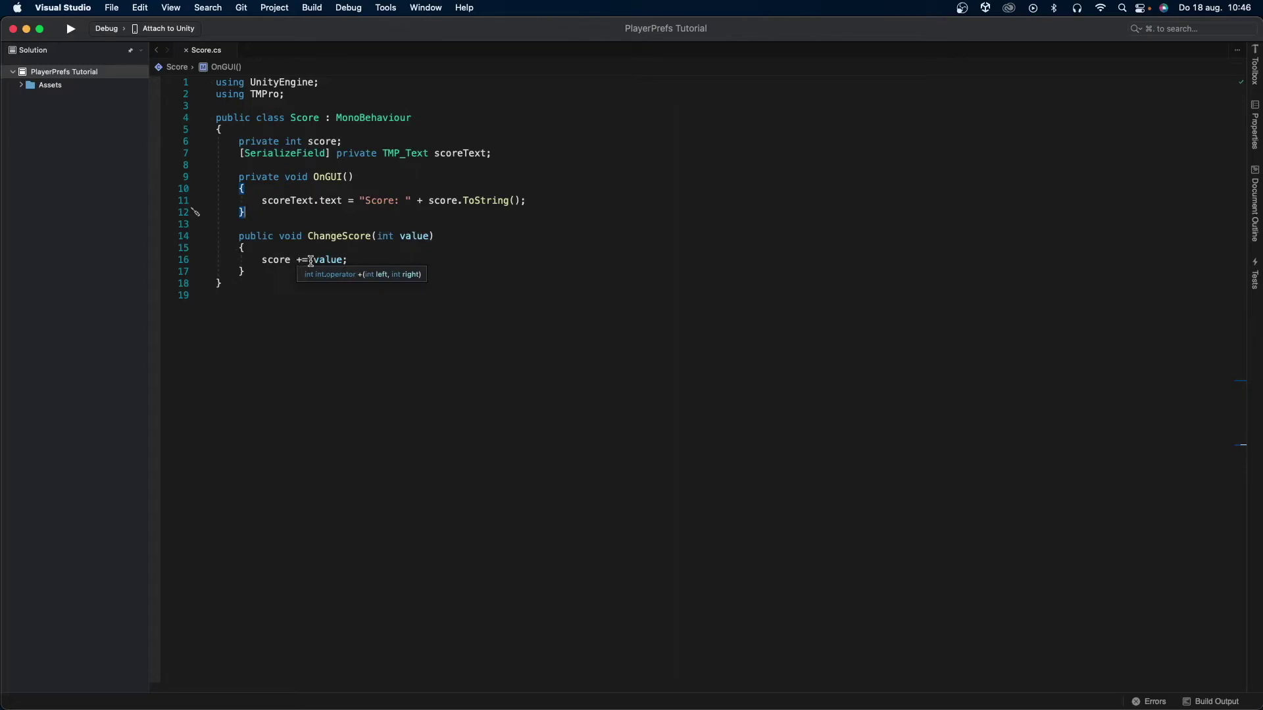
{"action": "left_click", "coordinate": [347, 261]}
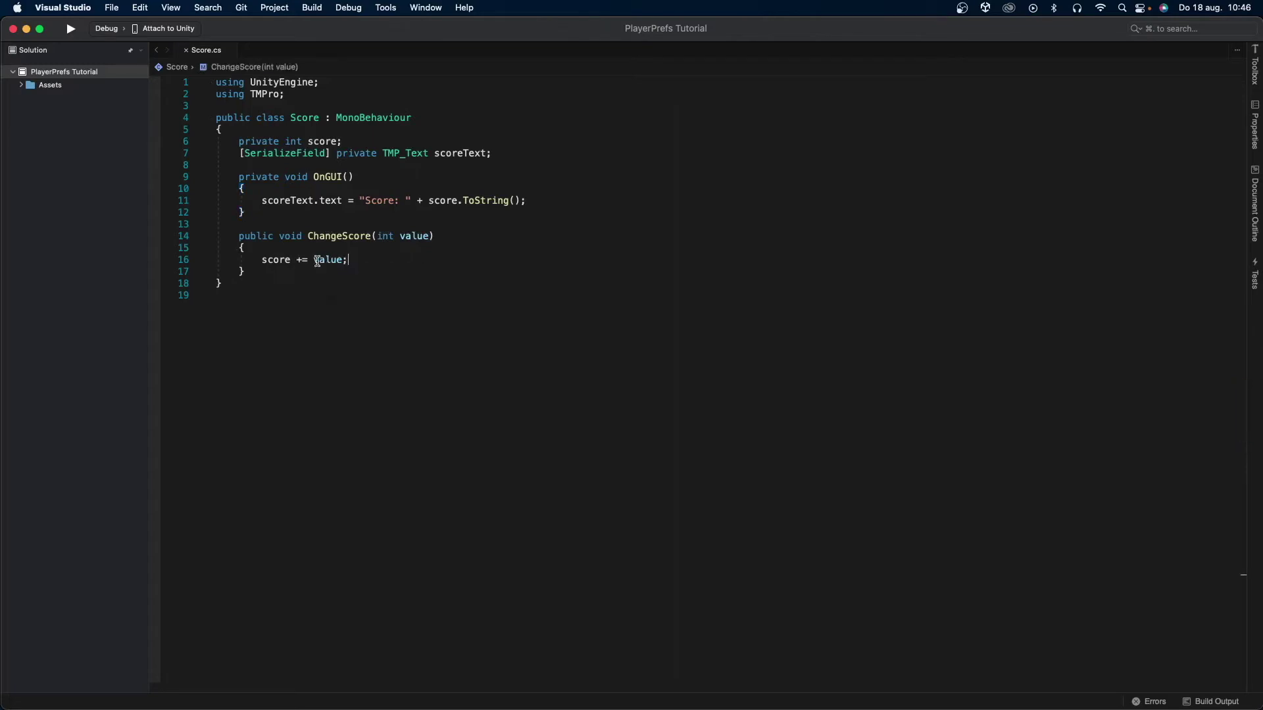
{"action": "left_click", "coordinate": [357, 259]}
Step: Add a serialized highscoreText field and a Start() method to the Score script
{"action": "left_click", "coordinate": [554, 150]}
{"action": "key", "text": "Return"}
{"action": "type", "text": "[SerializeField] "}
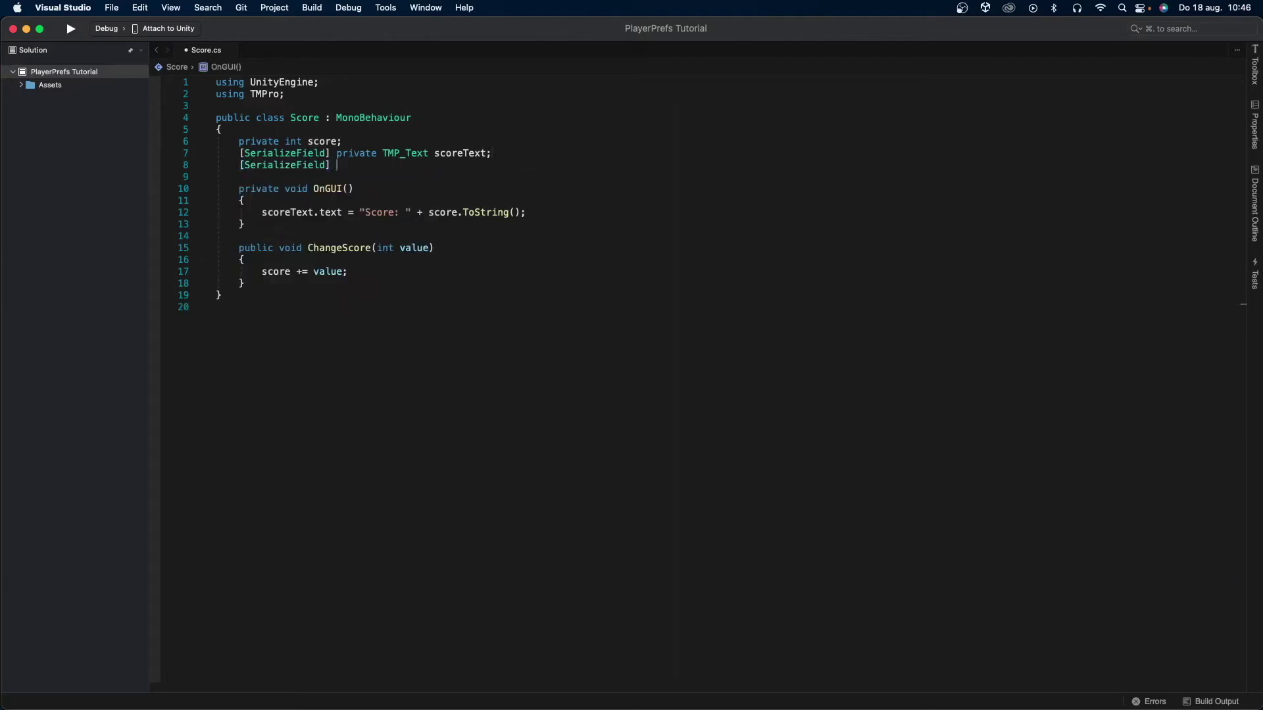
{"action": "type", "text": "private "}
{"action": "type", "text": "TMP_Text "}
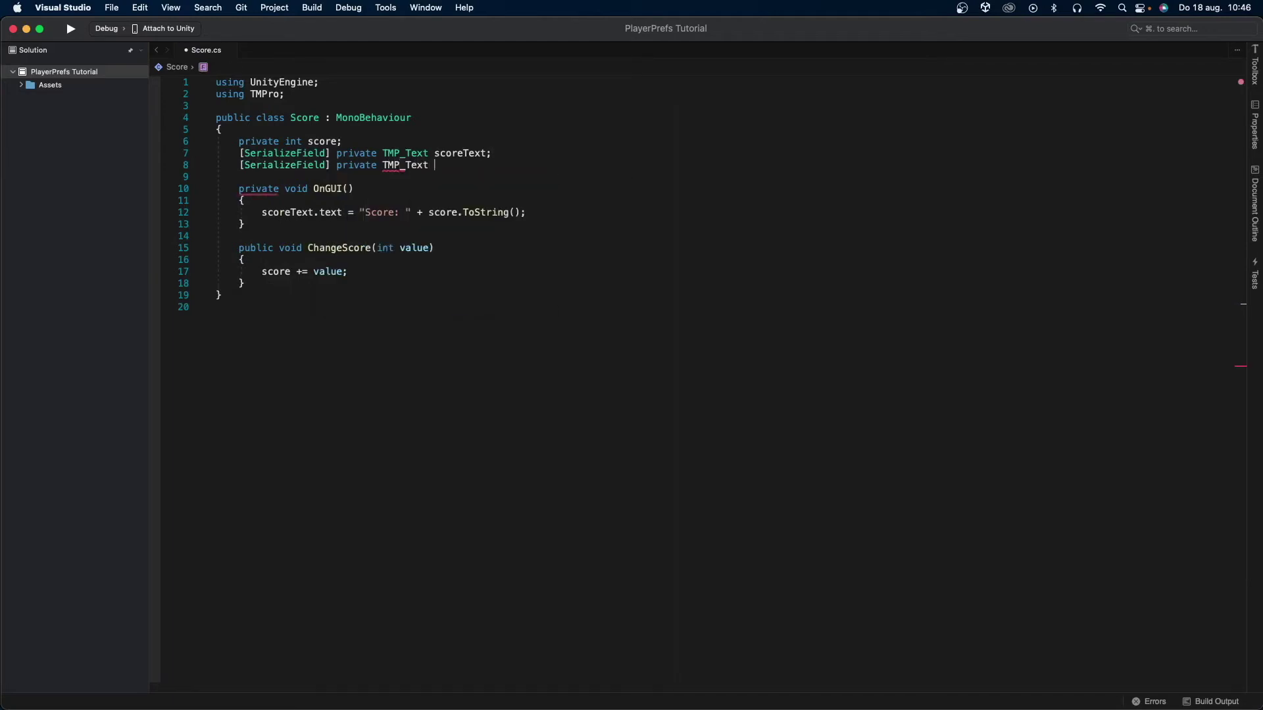
{"action": "type", "text": "highscoreTe"}
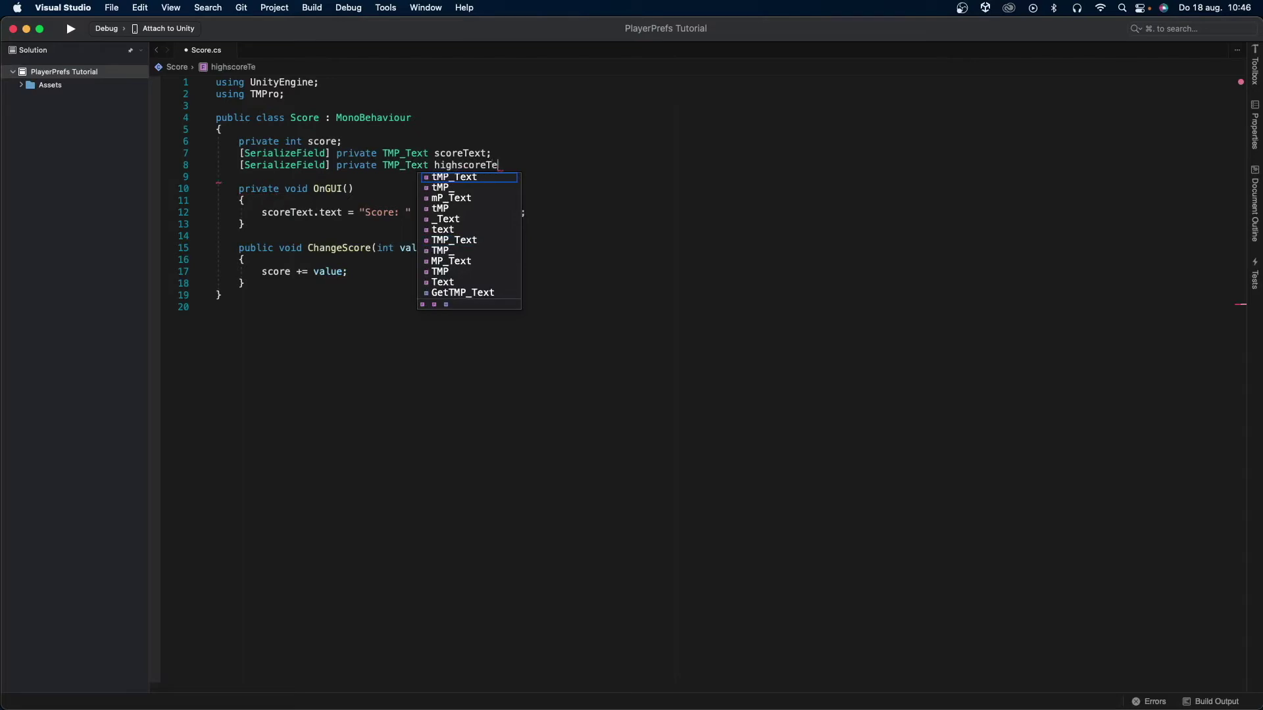
{"action": "type", "text": "xt;"}
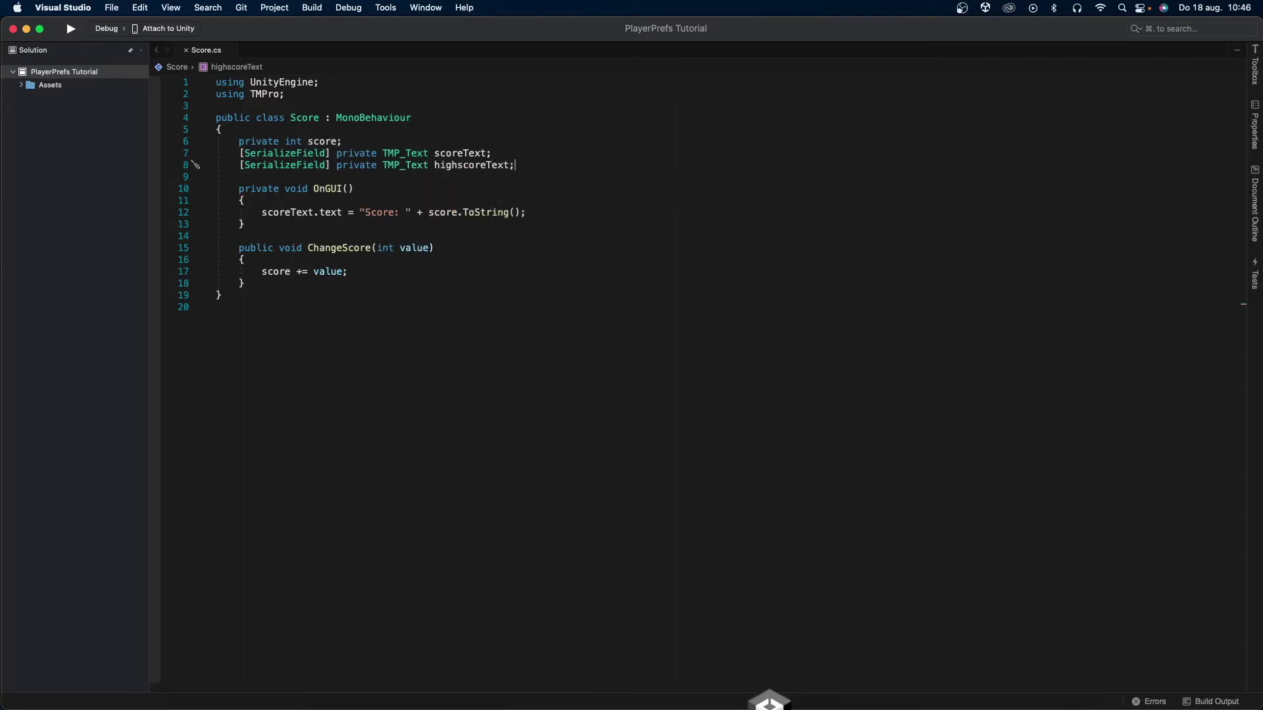
{"action": "key", "text": "Return"}
{"action": "key", "text": "Return"}
{"action": "type", "text": "private void St"}
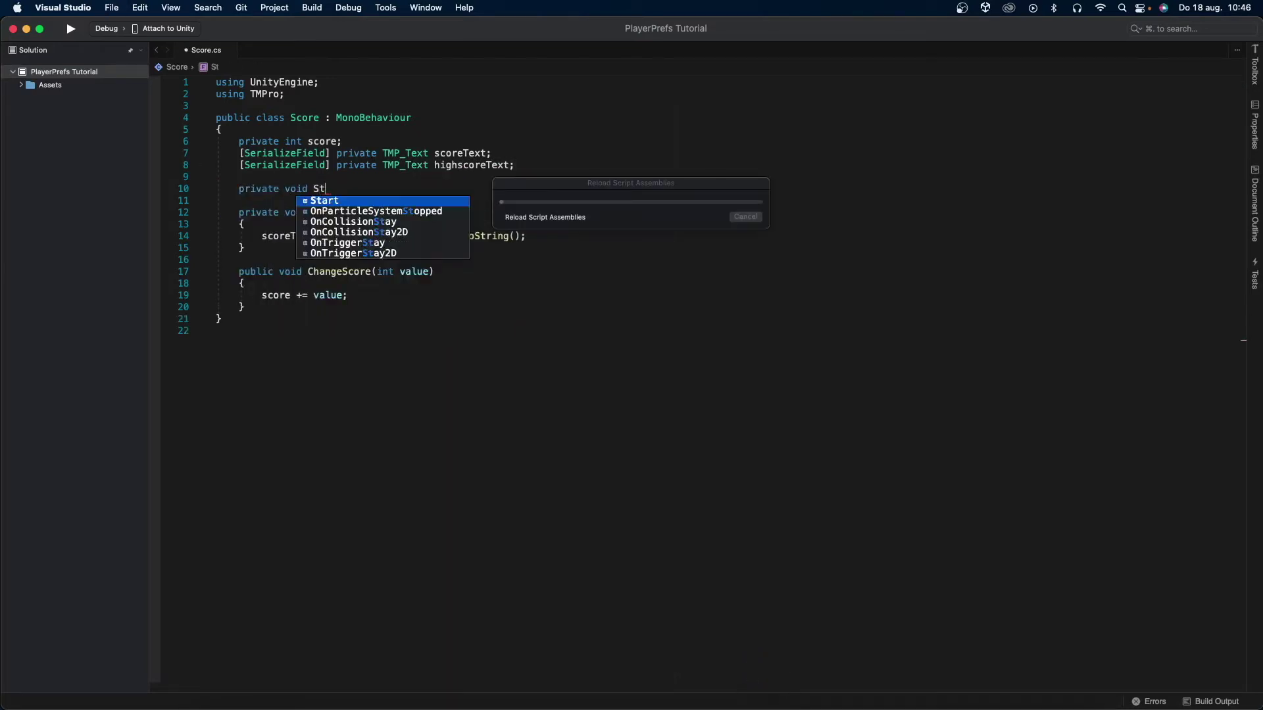
{"action": "key", "text": "Return"}
{"action": "type", "text": "high"}
{"action": "key", "text": "Return"}
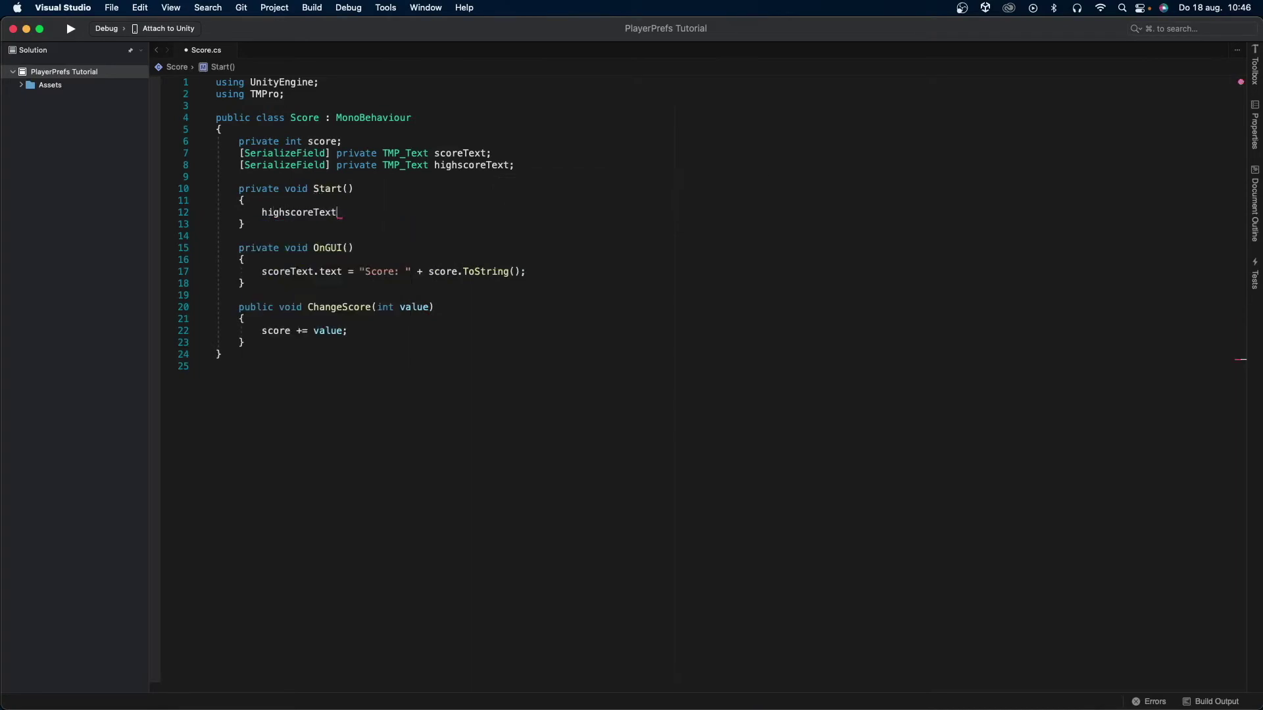
{"action": "type", "text": ".text = P"}
{"action": "type", "text": "layerPref"}
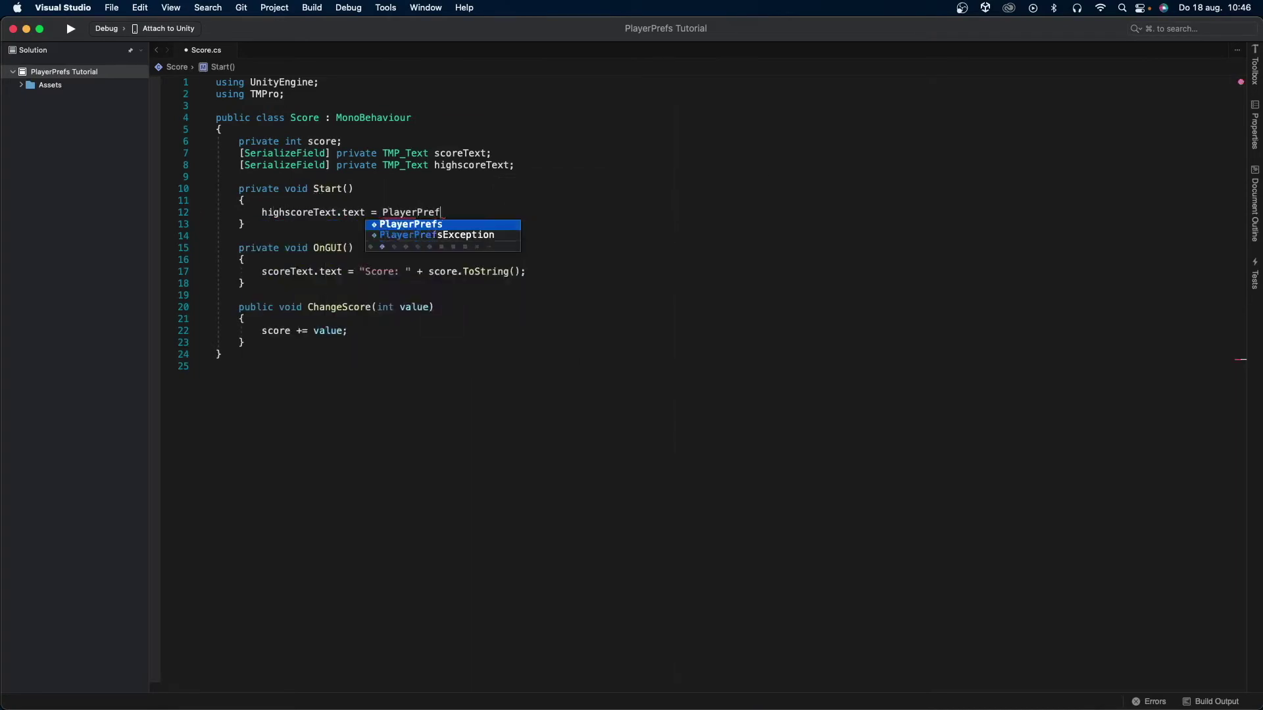
{"action": "type", "text": "s."}
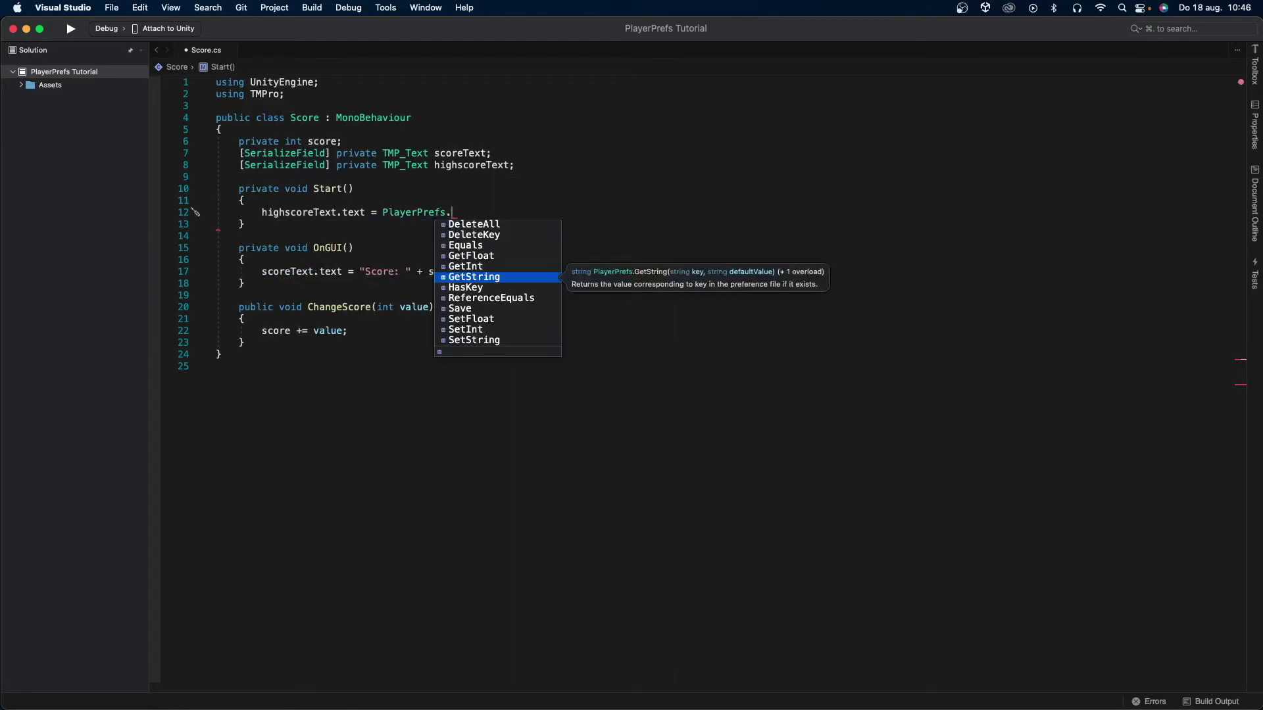
{"action": "type", "text": "GetInt("}
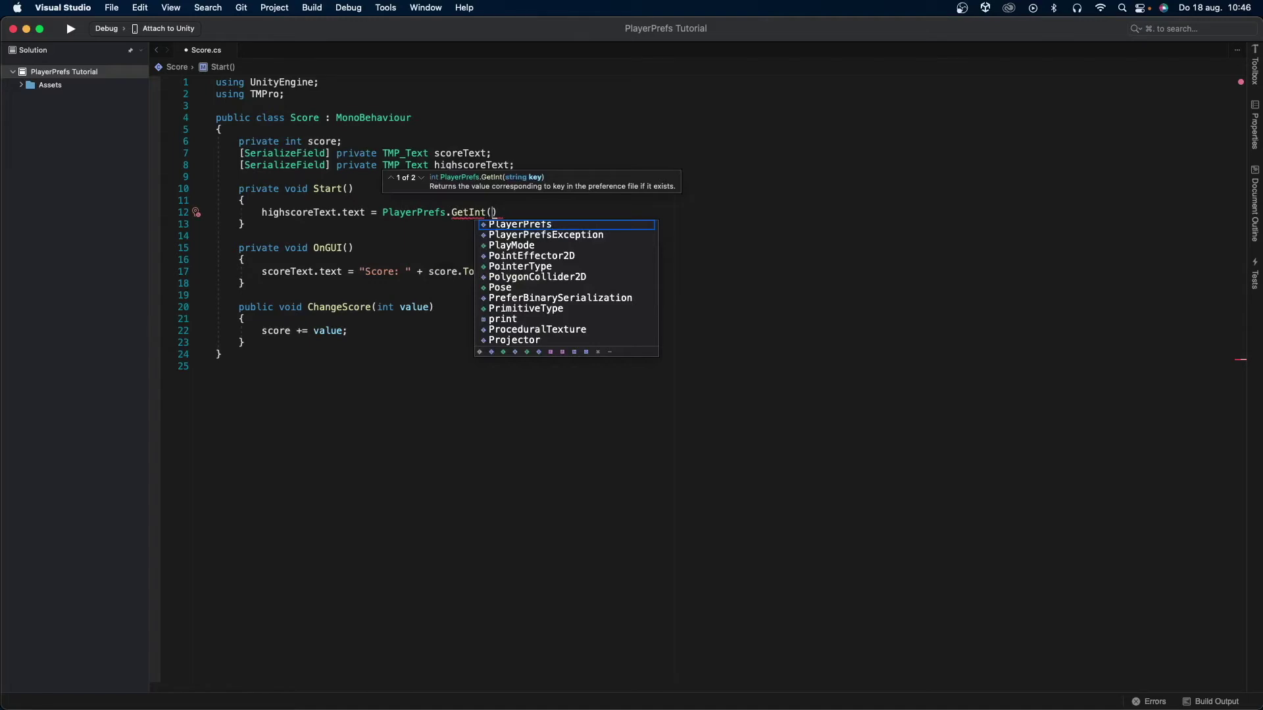
{"action": "type", "text": "\"Highscore\""}
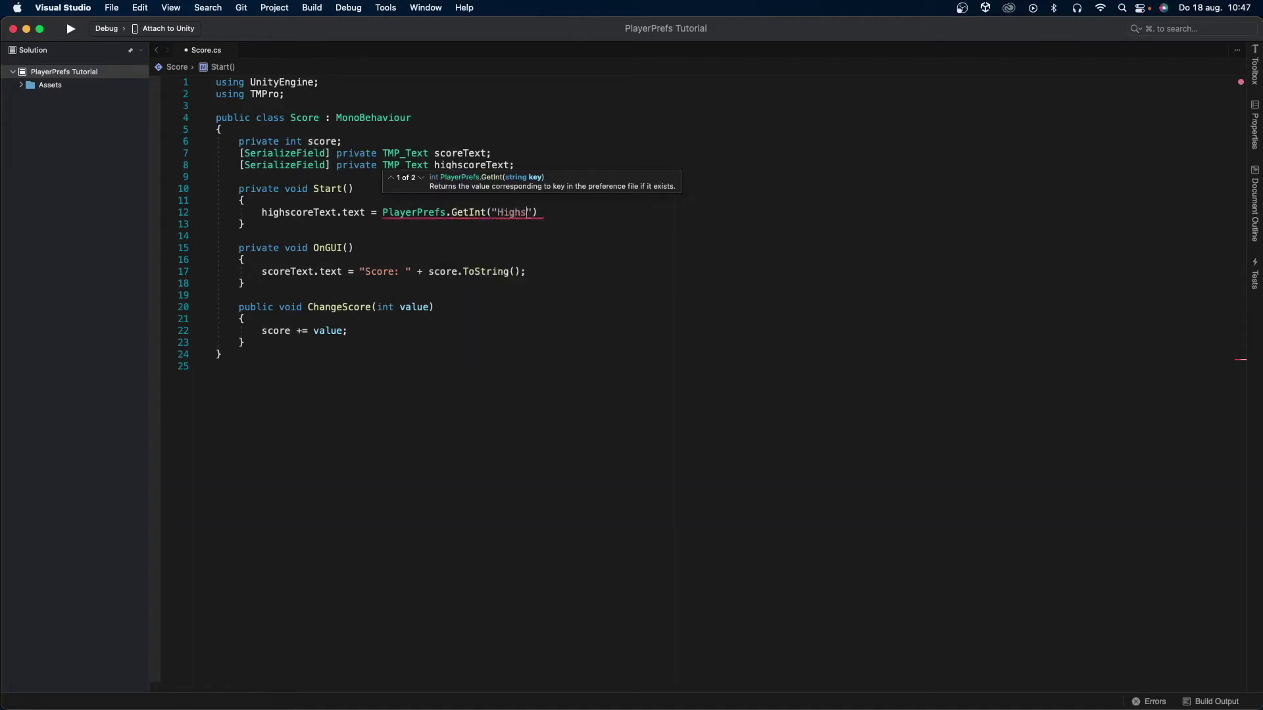
{"action": "type", "text": ", "}
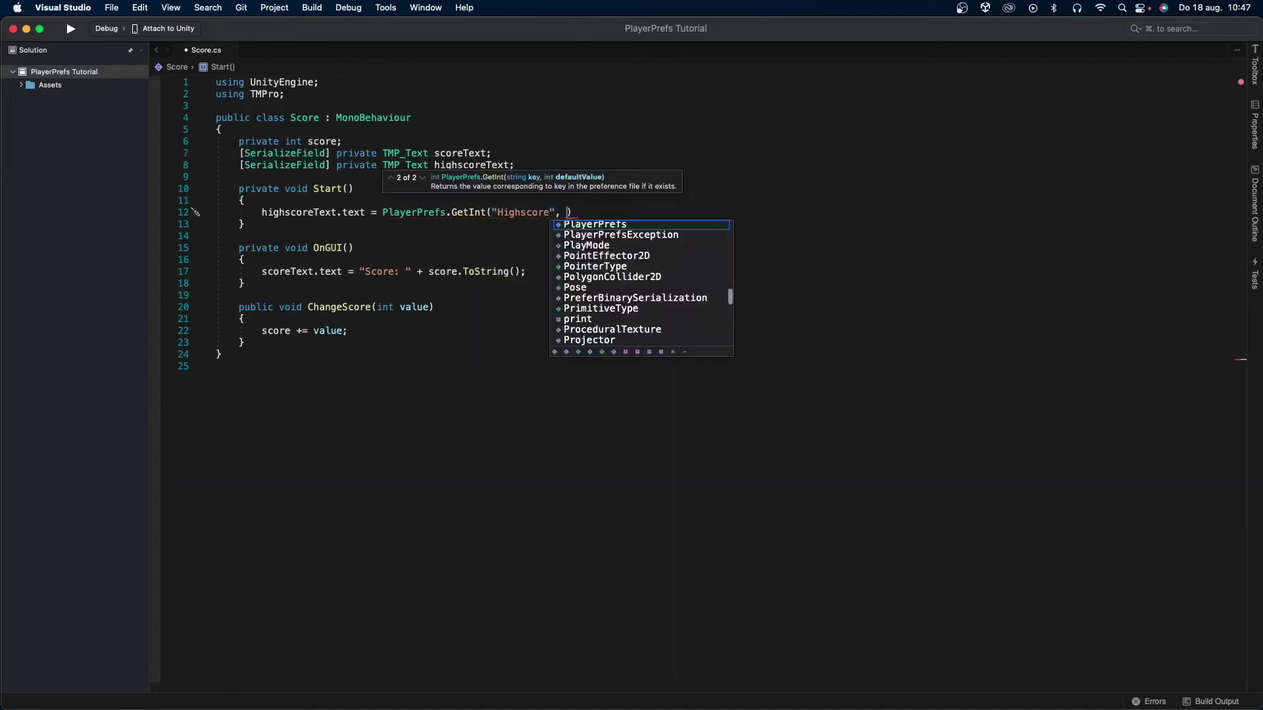
{"action": "type", "text": "0)"}
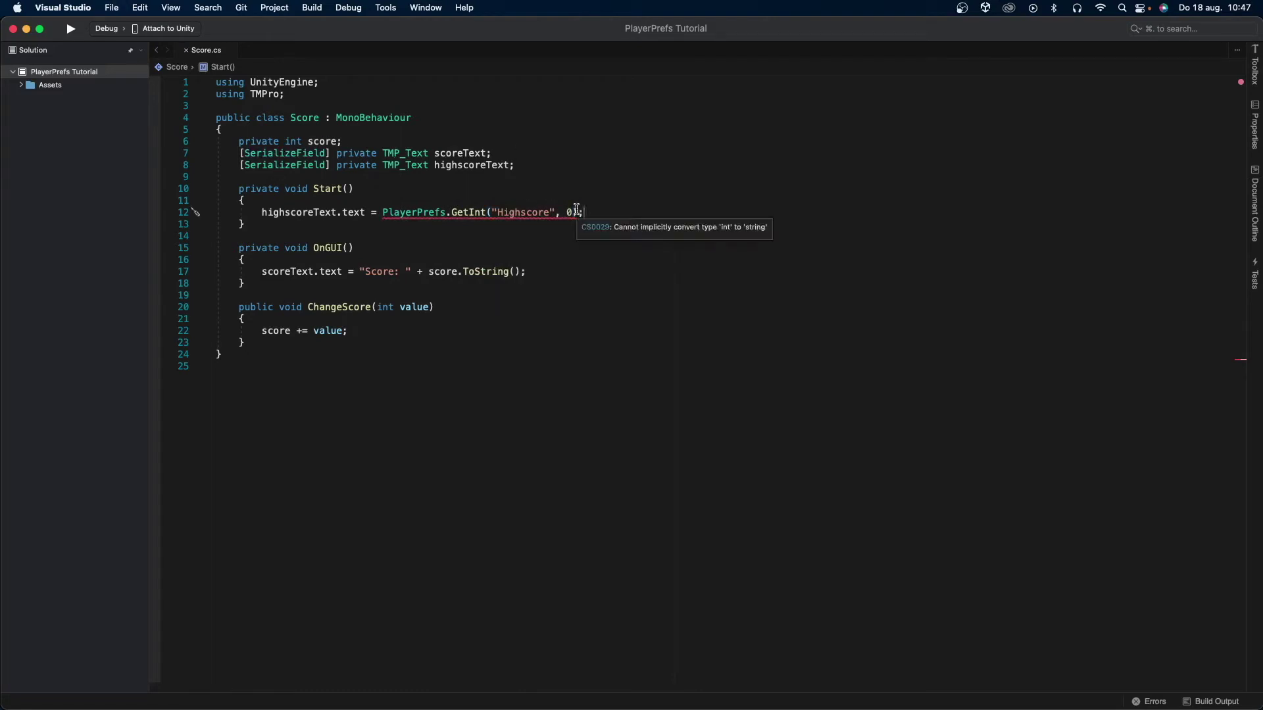
{"action": "type", "text": "."}
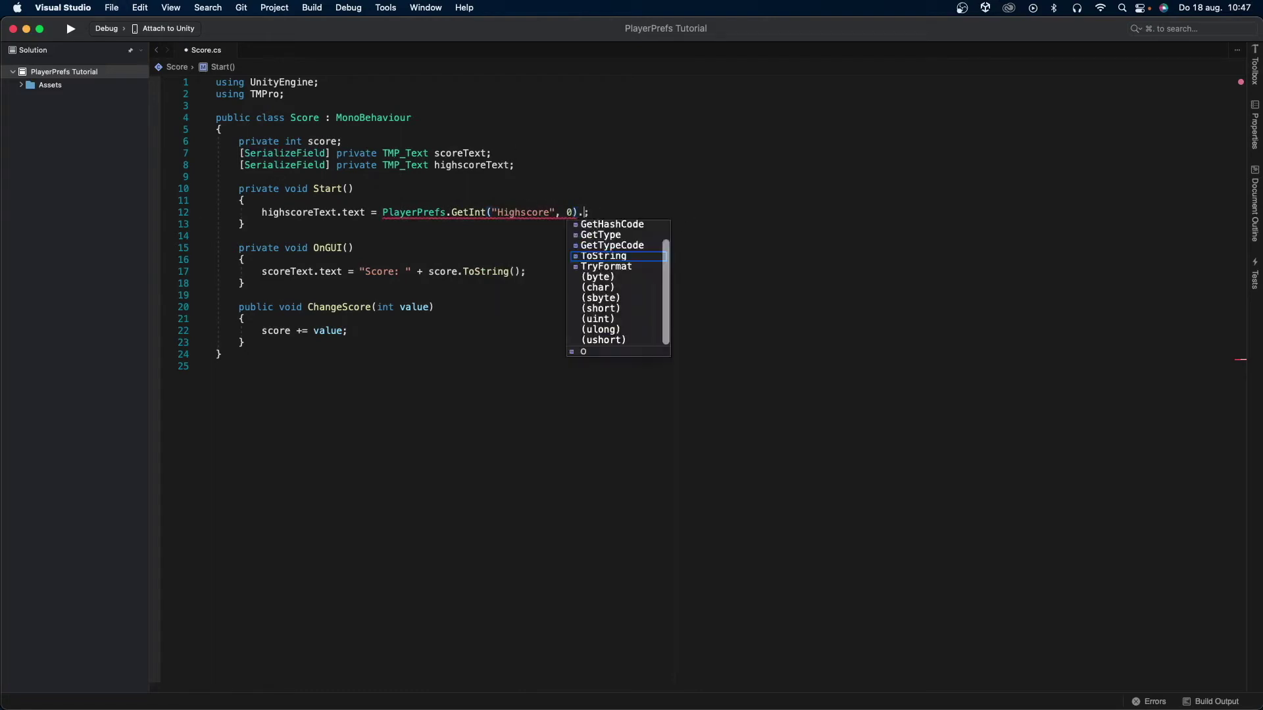
{"action": "type", "text": "ToStrin"}
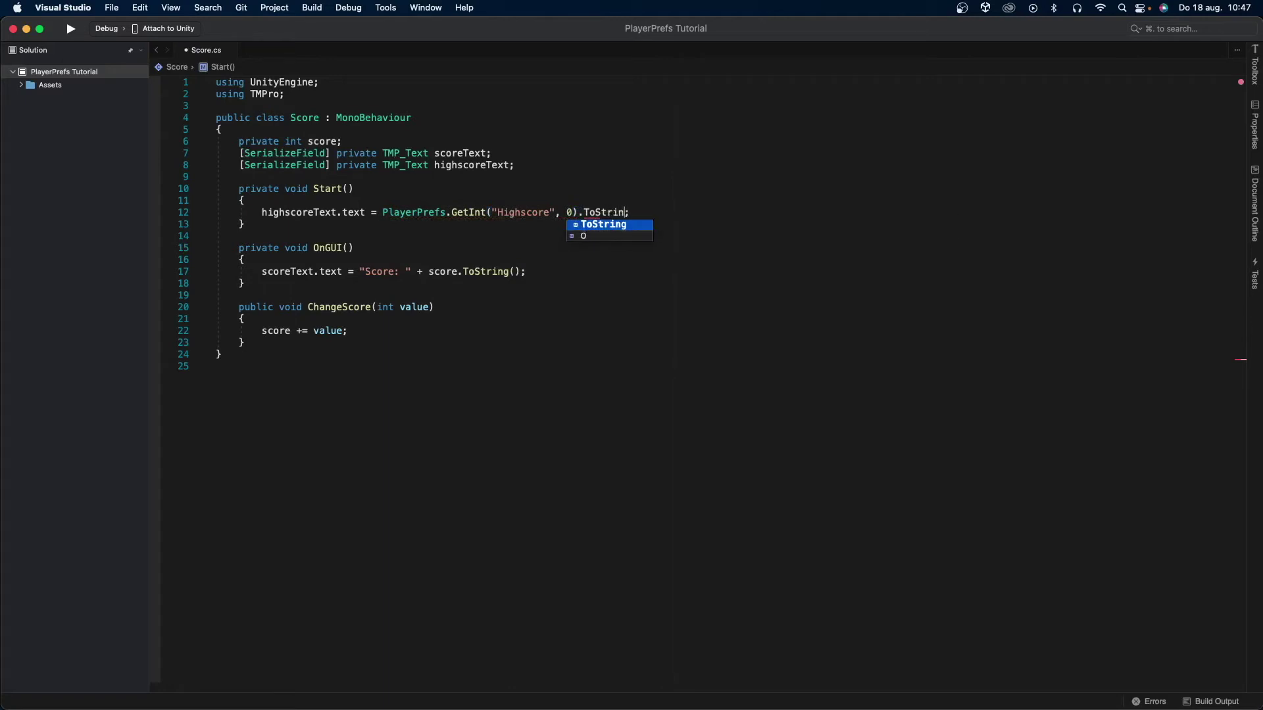
{"action": "type", "text": "g("}
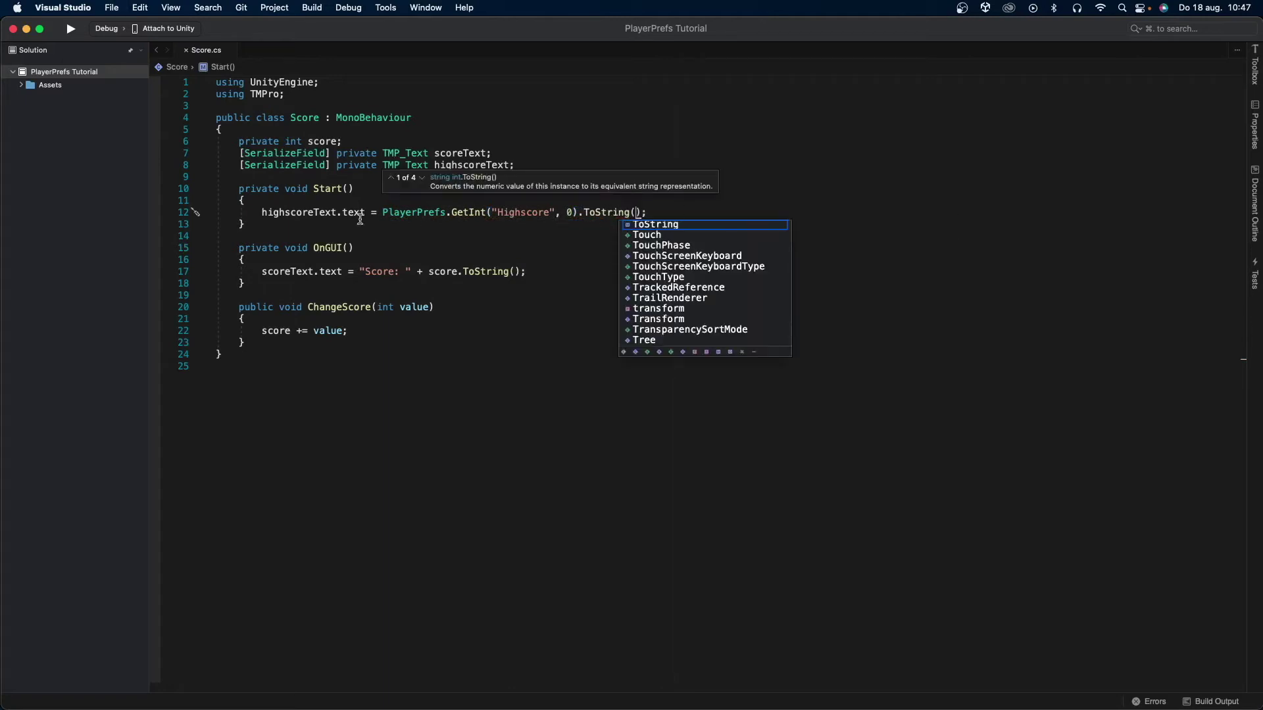
Step: In Start(), insert "Highscore: " + before PlayerPrefs.GetInt("Highscore", 0).ToString() on line 12
{"action": "left_click", "coordinate": [383, 213]}
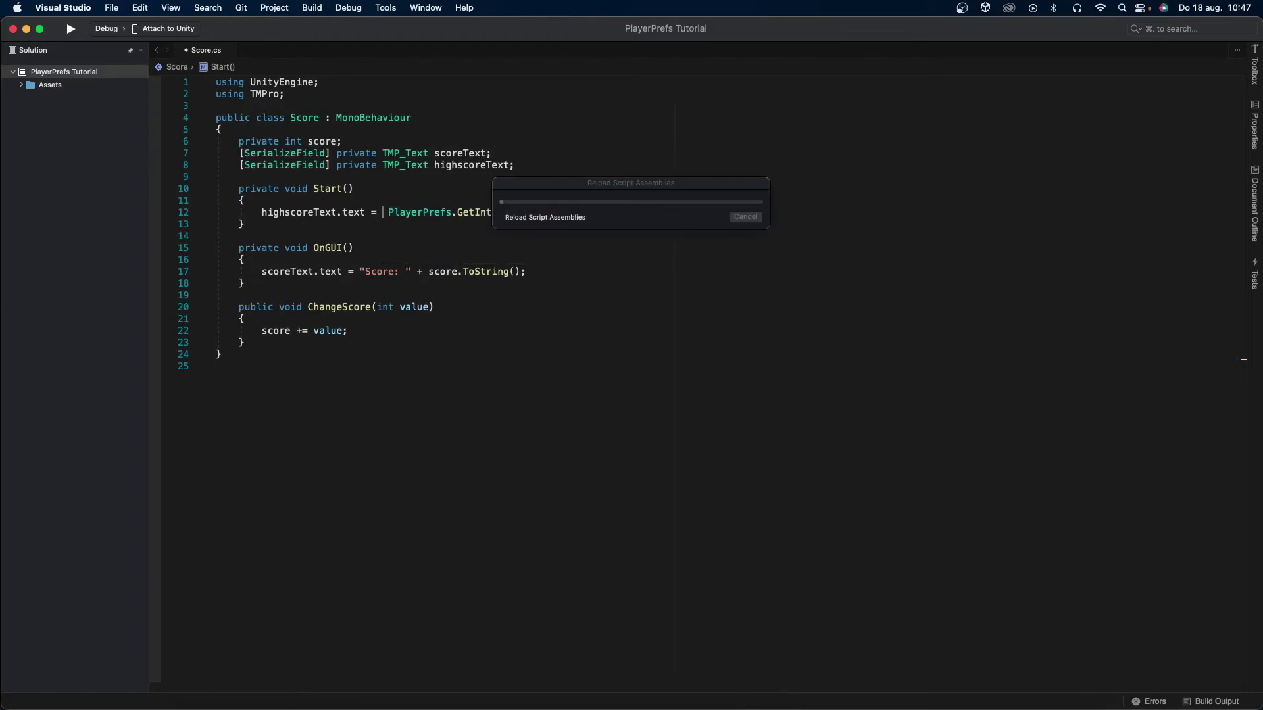
{"action": "type", "text": "\"Highscore"}
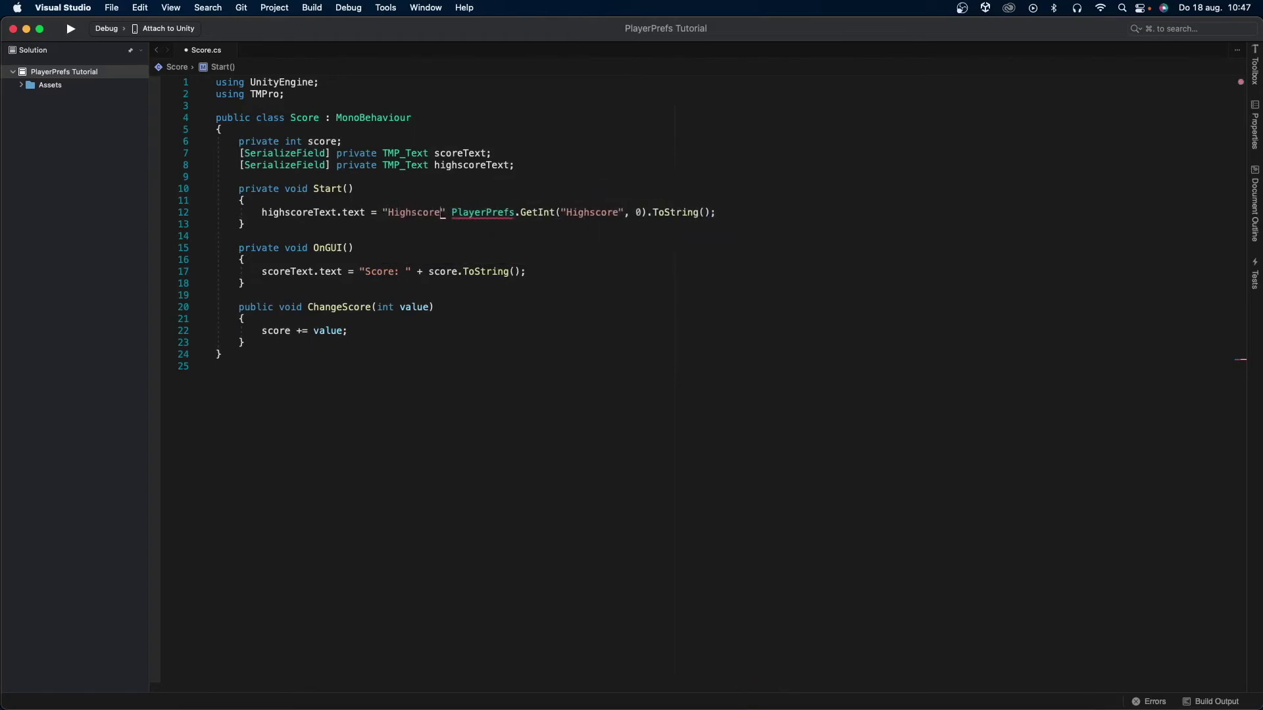
{"action": "type", "text": ": "}
{"action": "type", "text": " +"}
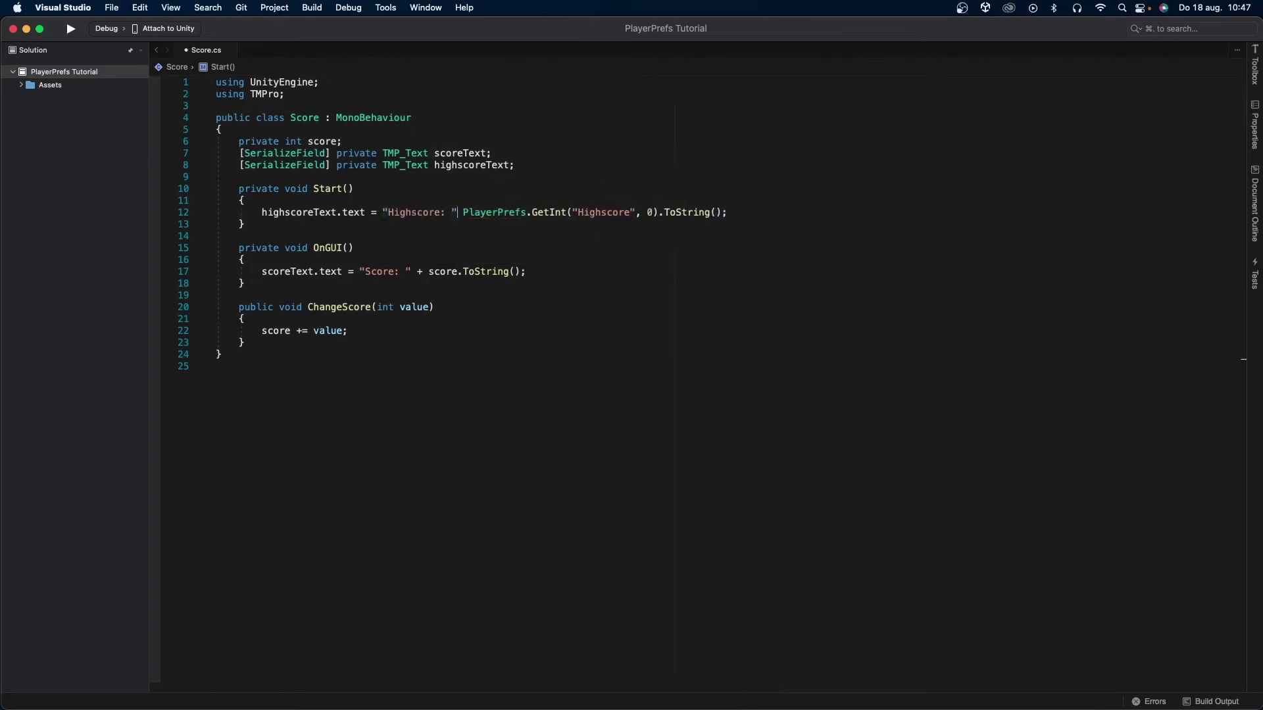
{"action": "type", "text": "+"}
{"action": "left_click_drag", "start_coordinate": [244, 214], "coordinate": [721, 215]}
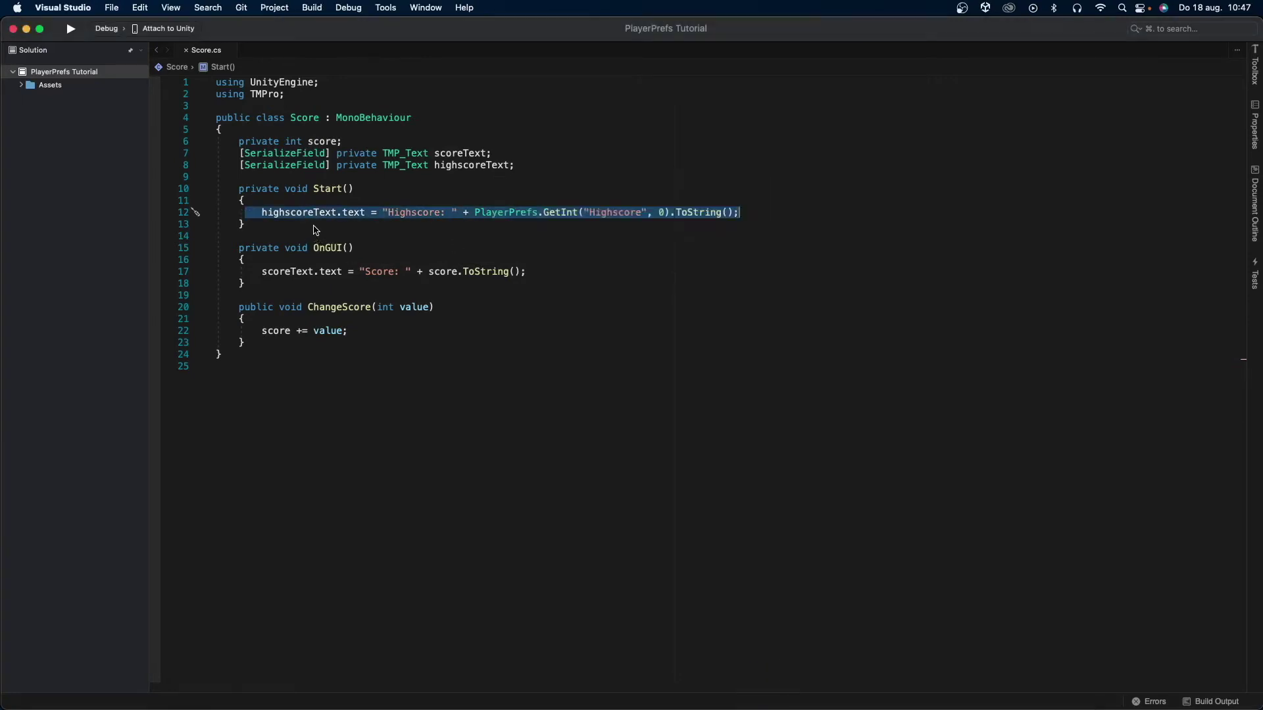
{"action": "left_click", "coordinate": [313, 225]}
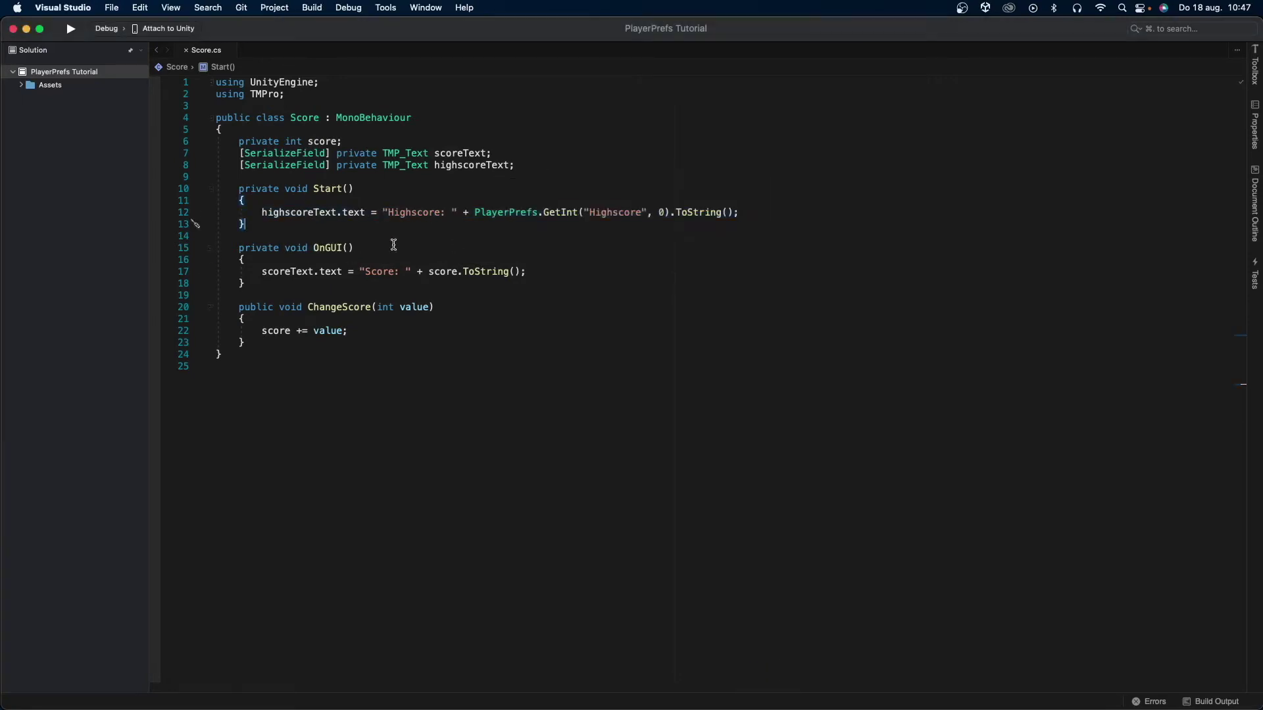
Step: In OnGUI, add an if block saving score as Highscore when it beats PlayerPrefs.GetInt("Highscore", 0)
{"action": "left_click", "coordinate": [530, 271]}
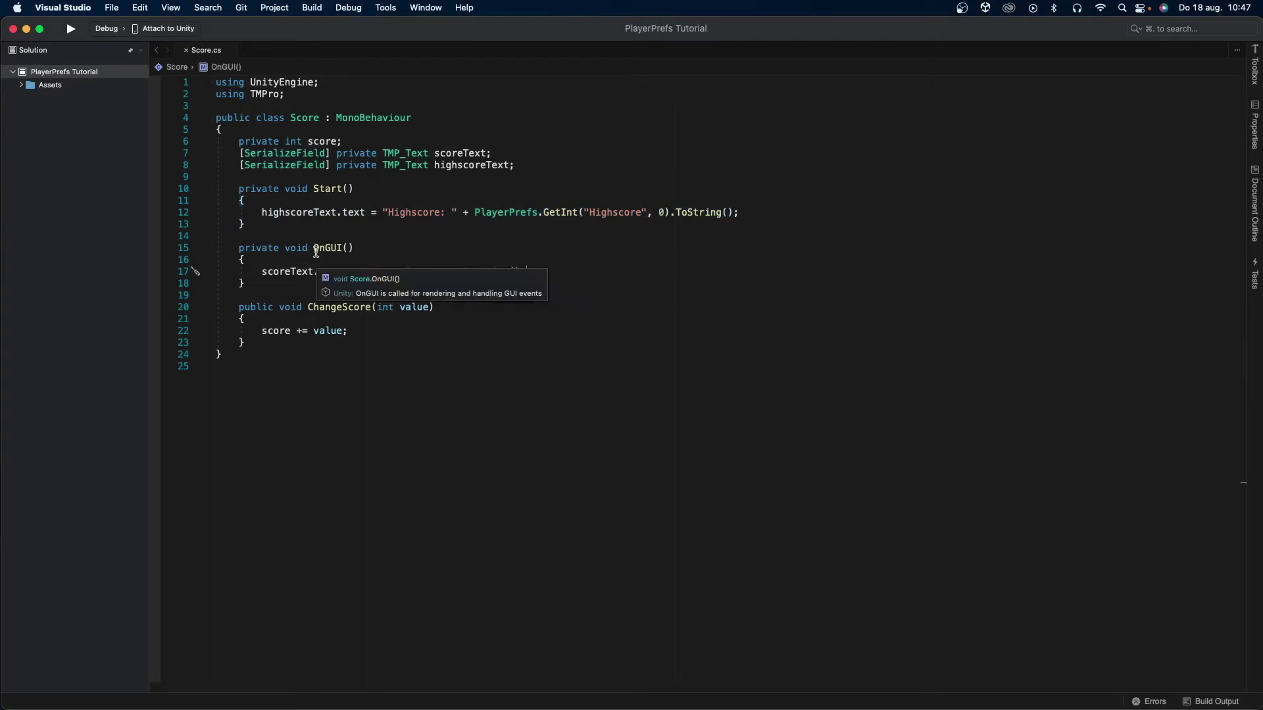
{"action": "key", "text": "Return"}
{"action": "key", "text": "Return"}
{"action": "type", "text": "if"}
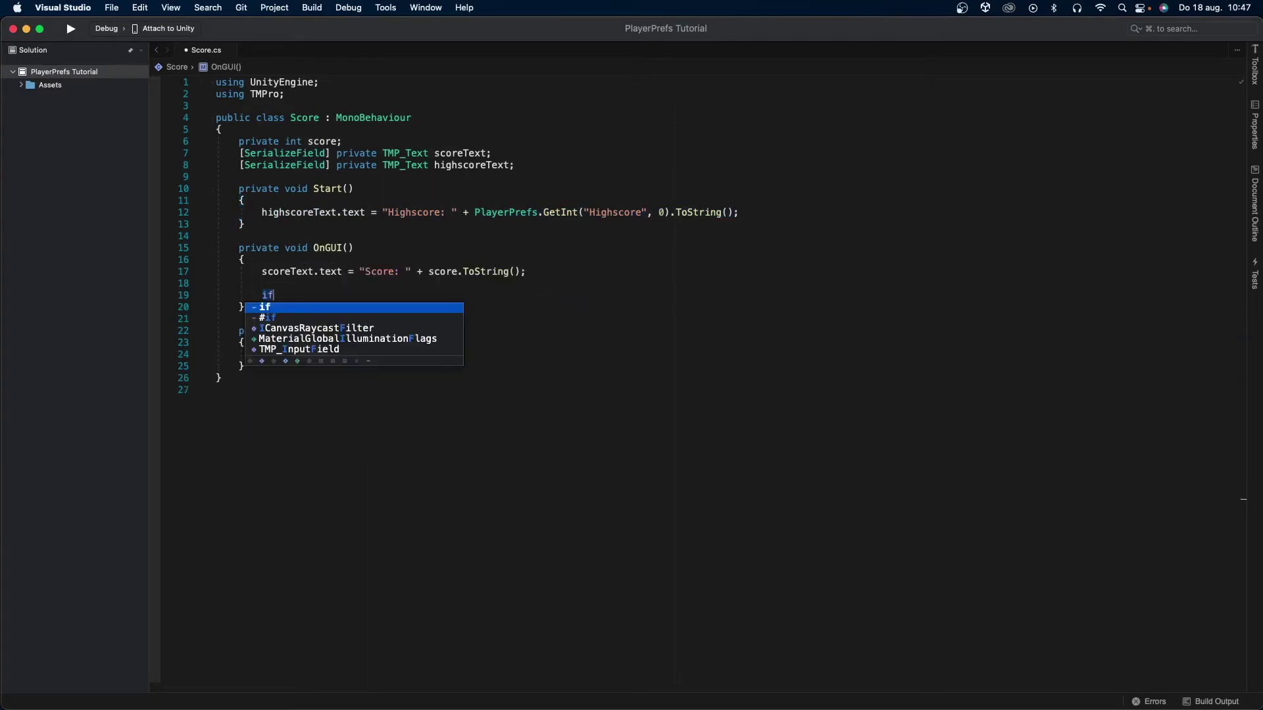
{"action": "key", "text": "Tab"}
{"action": "key", "text": "Tab"}
{"action": "type", "text": "score"}
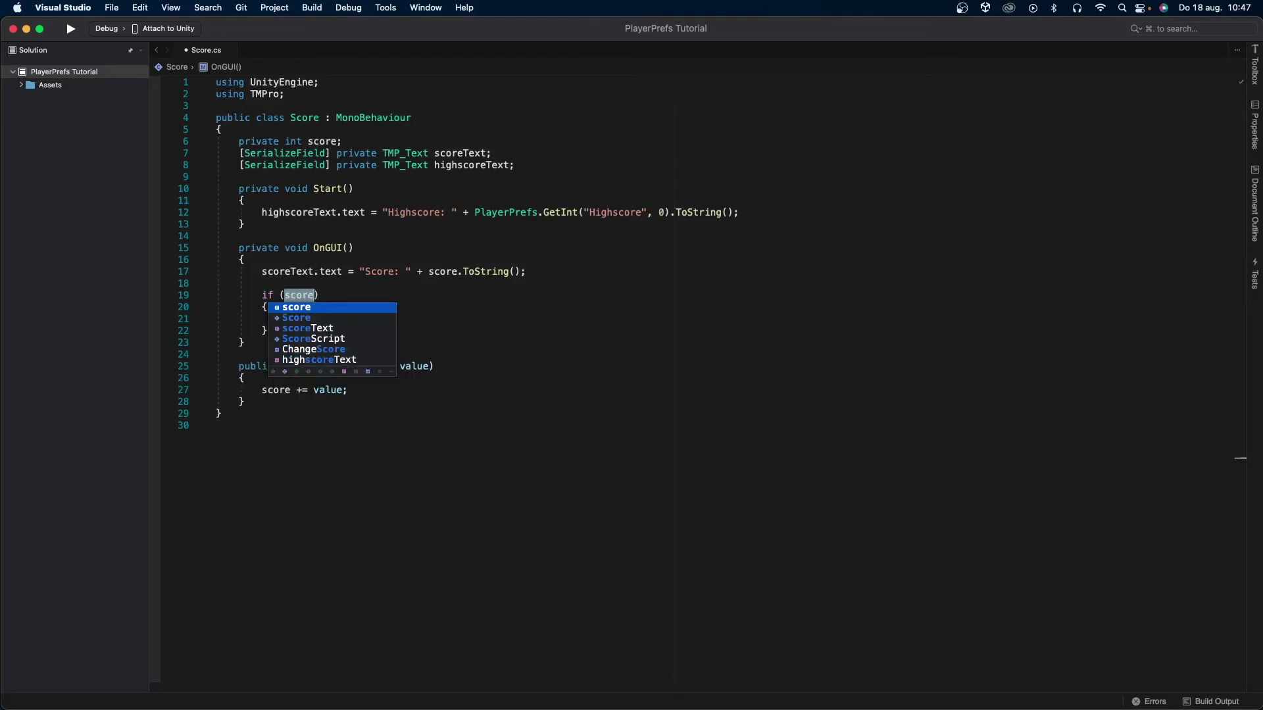
{"action": "type", "text": " > Pla"}
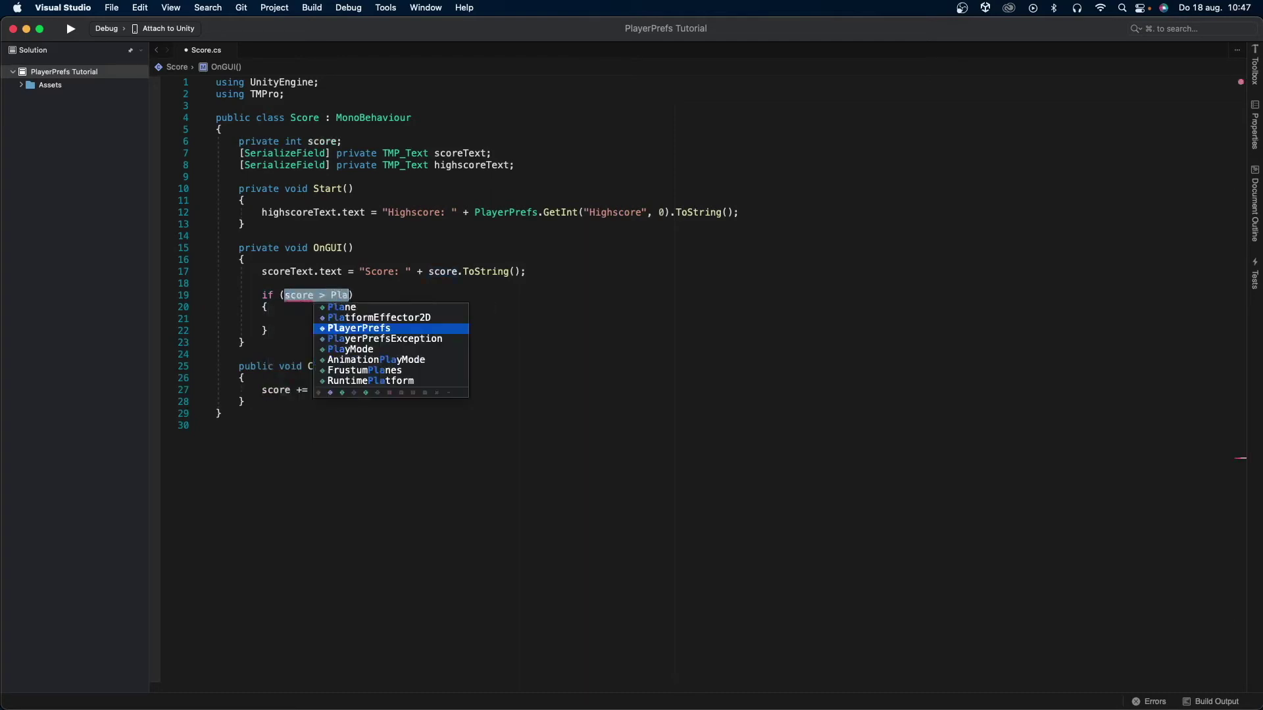
{"action": "key", "text": "Tab"}
{"action": "type", "text": ".GetI"}
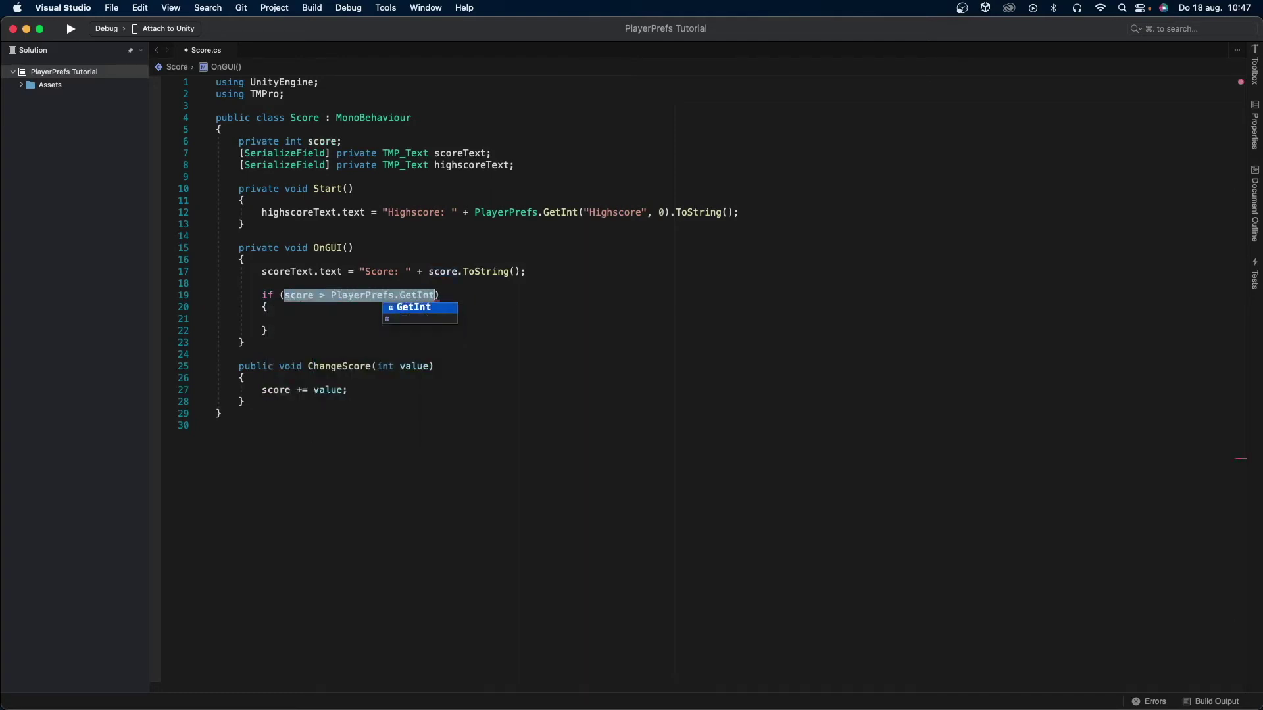
{"action": "key", "text": "Tab"}
{"action": "key", "text": "BackSpace"}
{"action": "key", "text": "BackSpace"}
{"action": "key", "text": "BackSpace"}
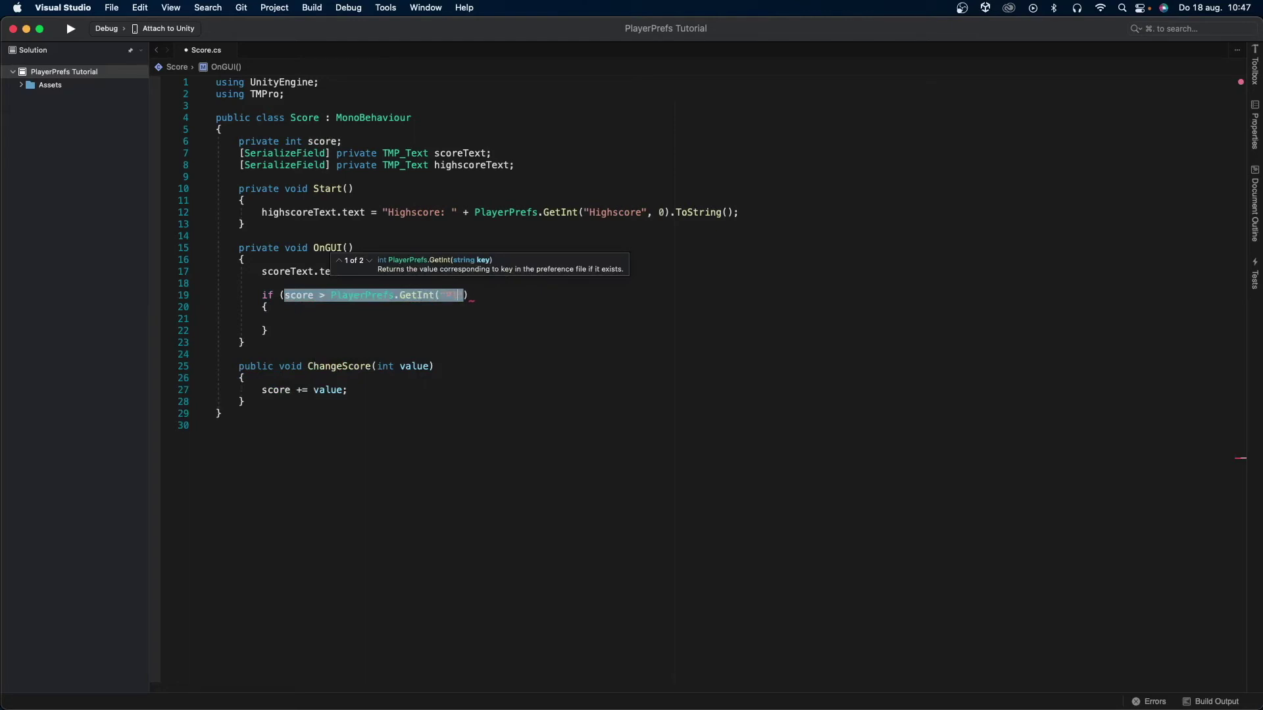
{"action": "type", "text": "Highscore"}
{"action": "type", "text": "\", 0)"}
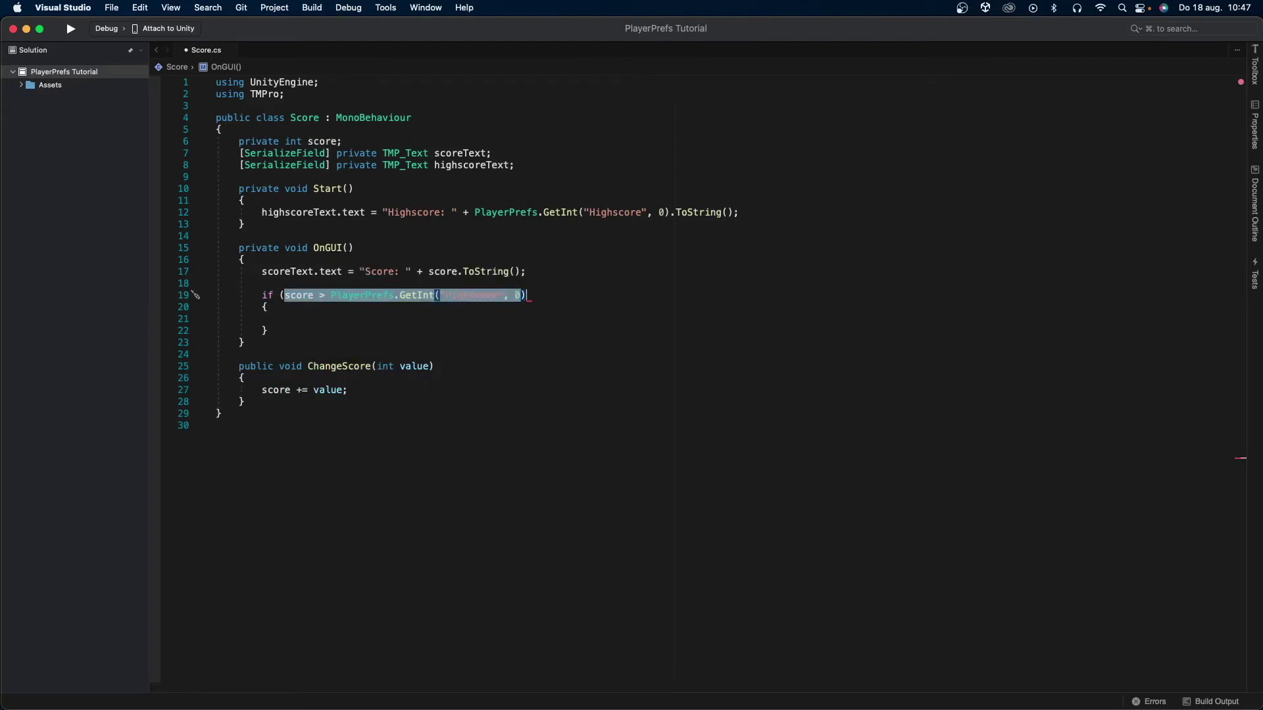
{"action": "type", "text": ")"}
{"action": "type", "text": "Pla"}
{"action": "key", "text": "Tab"}
{"action": "type", "text": ".Set"}
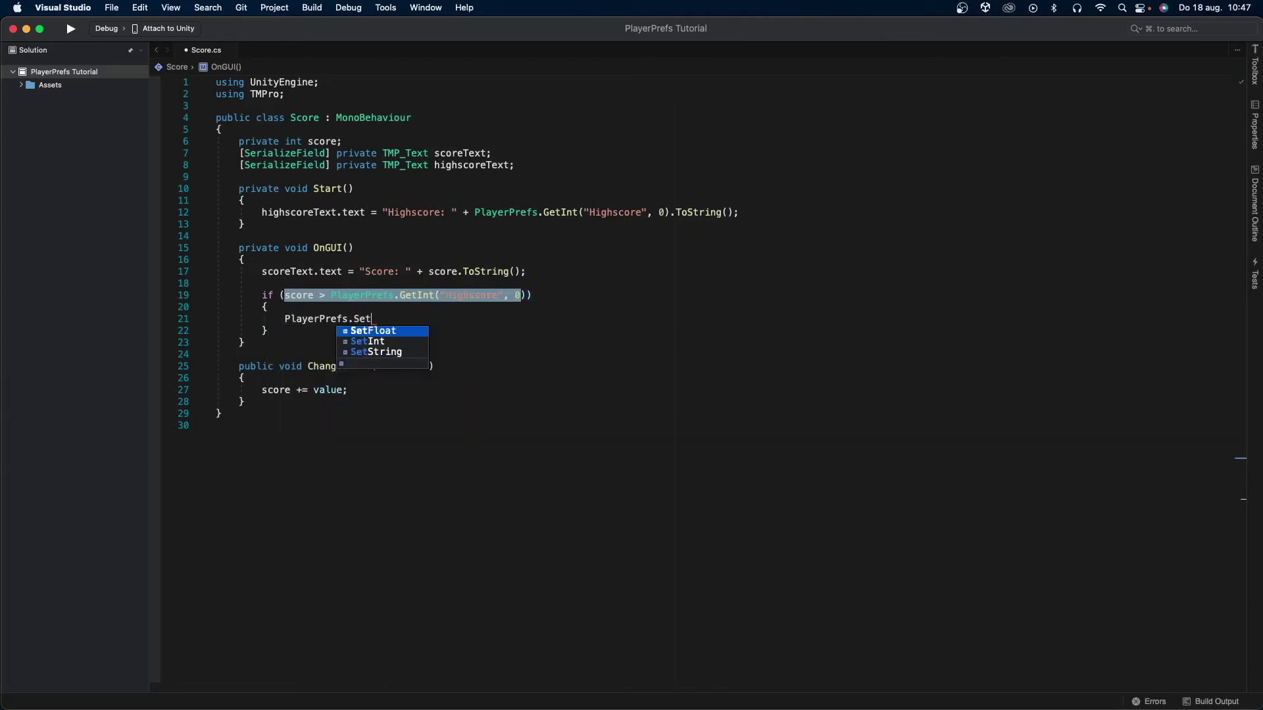
{"action": "type", "text": "Int(\"Highsc"}
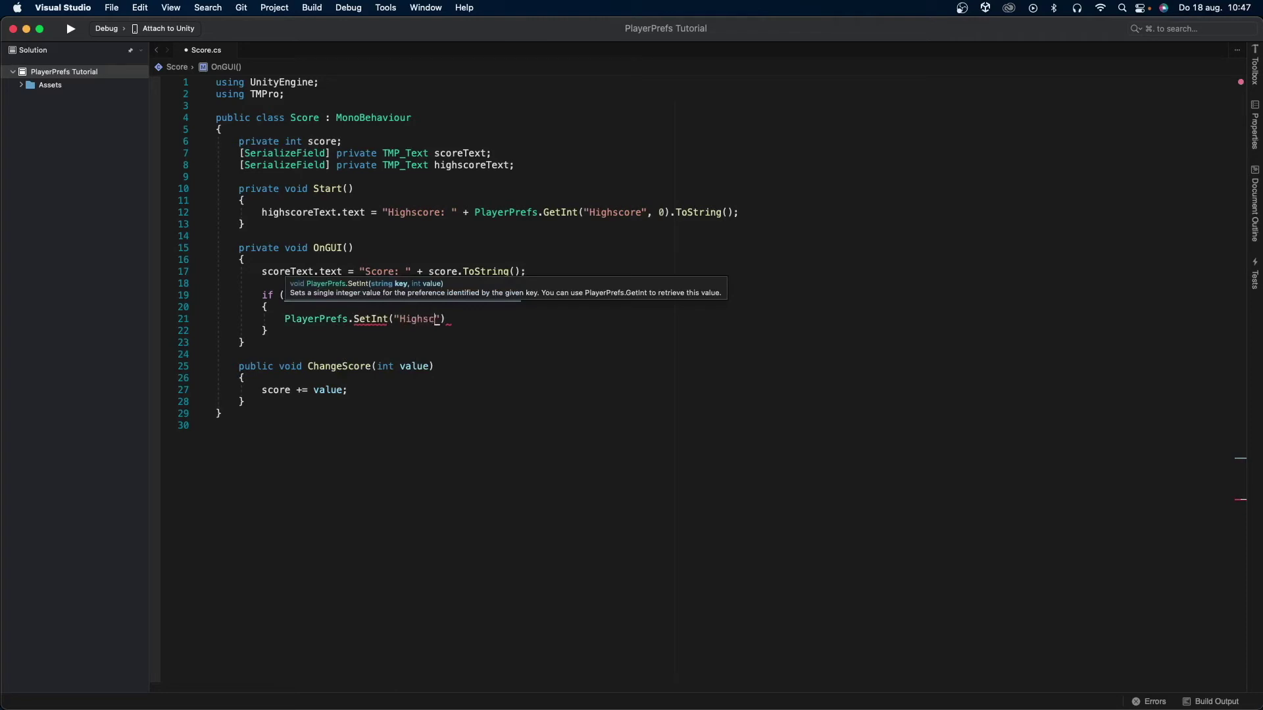
{"action": "type", "text": "ore\", score"}
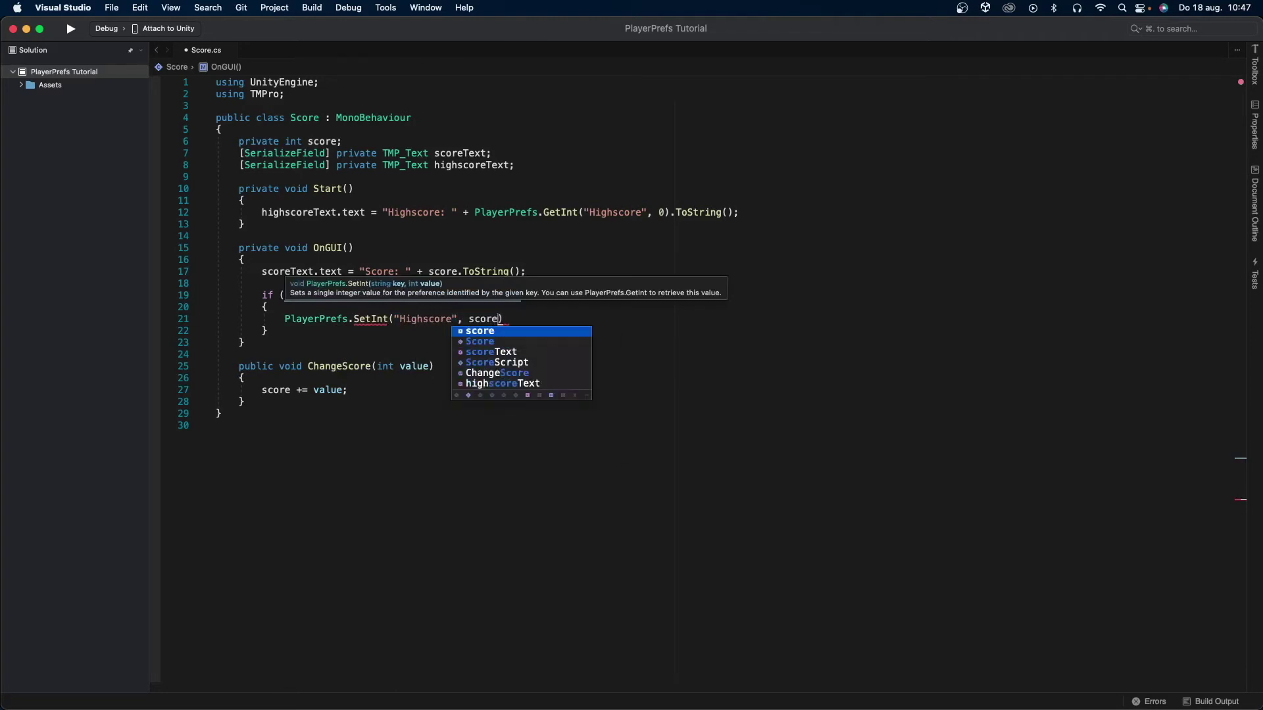
{"action": "type", "text": ");"}
Step: Copy the highscore text line from Start() into OnGUI, save, and return to Unity
{"action": "left_click", "coordinate": [536, 270]}
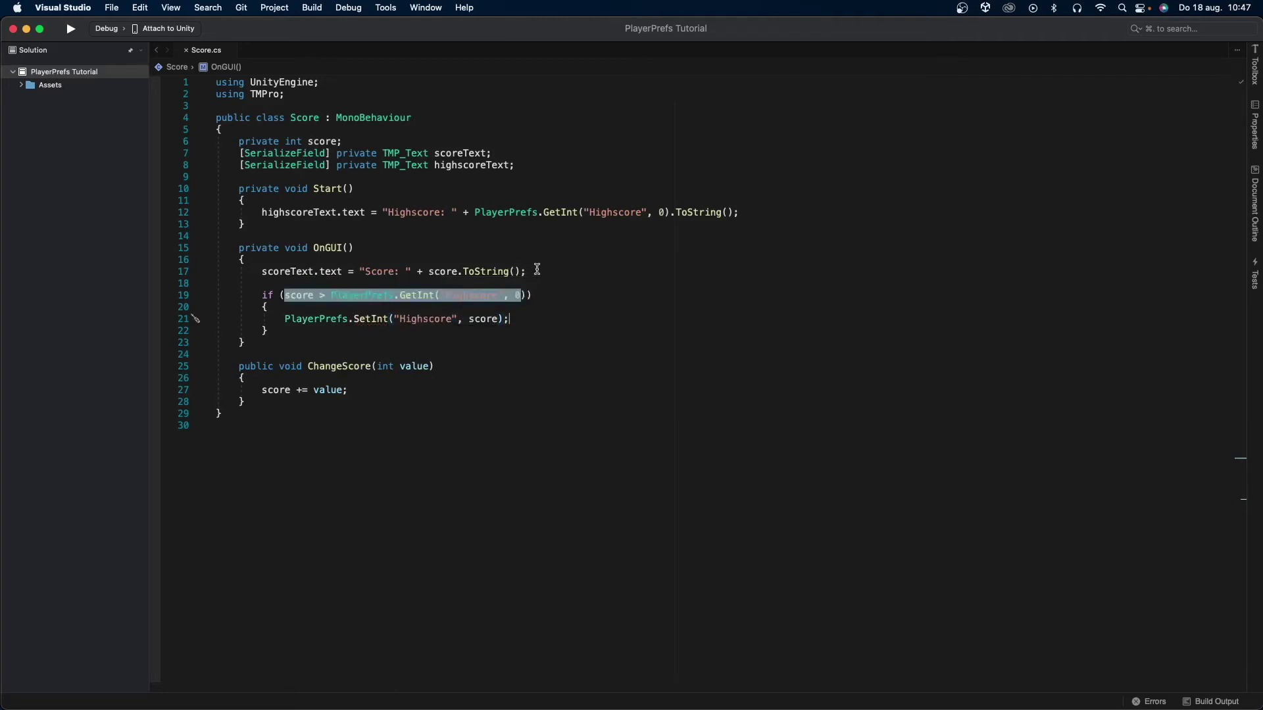
{"action": "key", "text": "super+s"}
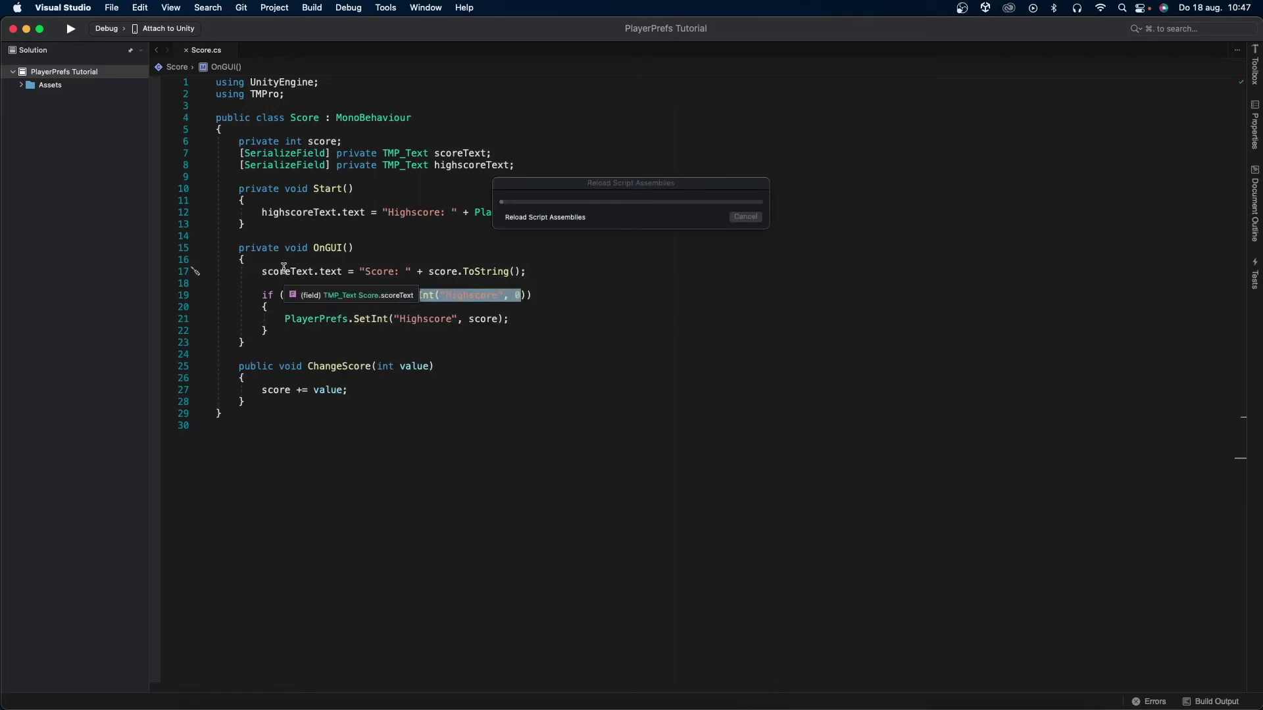
{"action": "key", "text": "Return"}
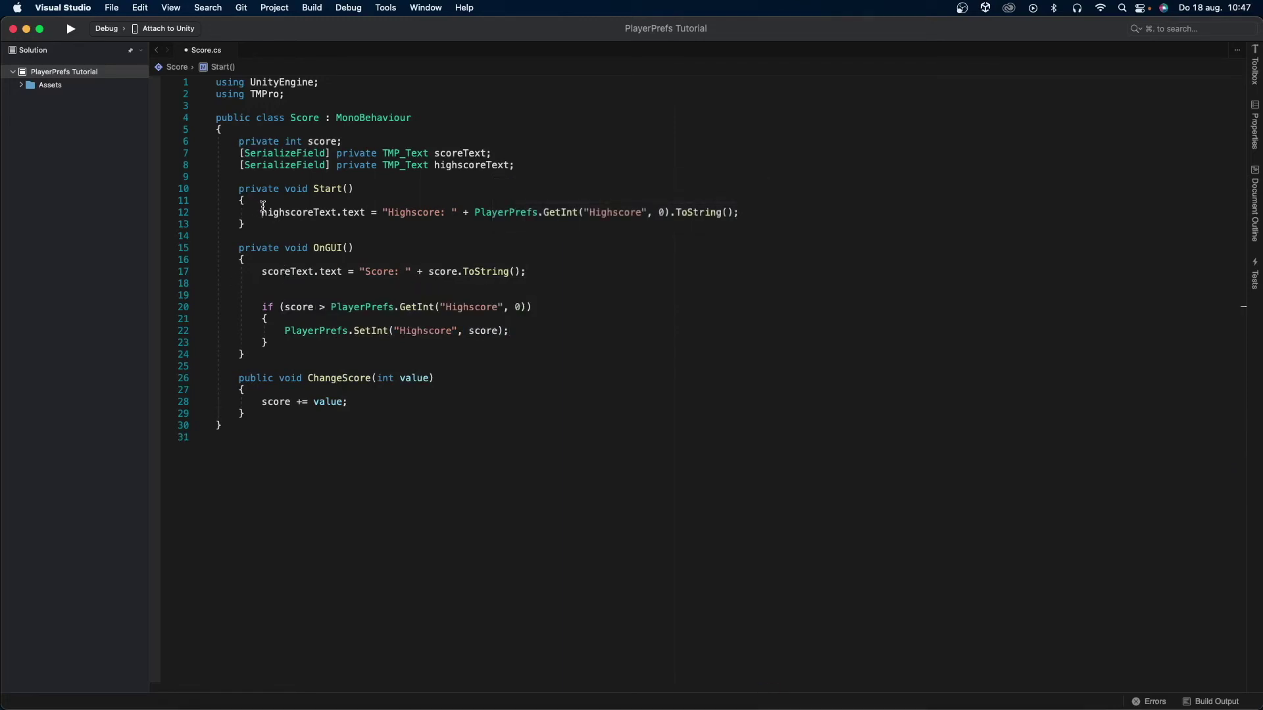
{"action": "left_click_drag", "start_coordinate": [261, 212], "coordinate": [770, 211]}
{"action": "key", "text": "super+c"}
{"action": "left_click", "coordinate": [372, 282]}
{"action": "key", "text": "super+v"}
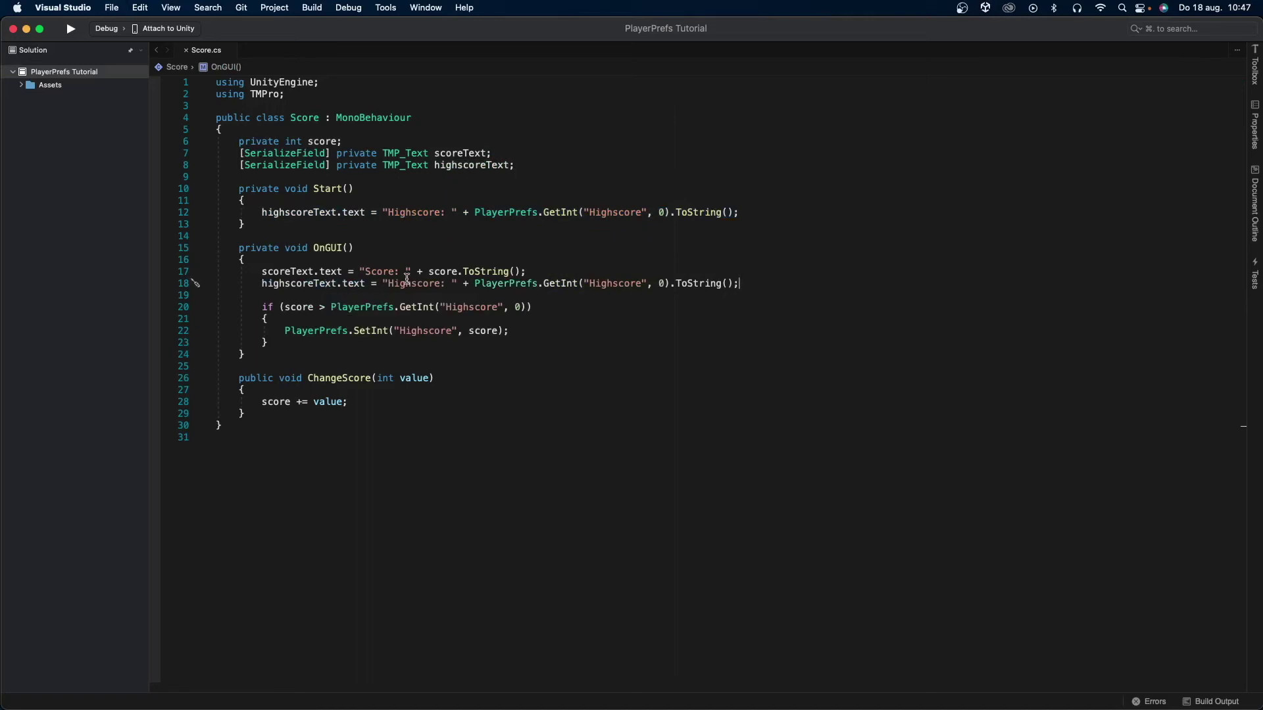
{"action": "key", "text": "super+Tab"}
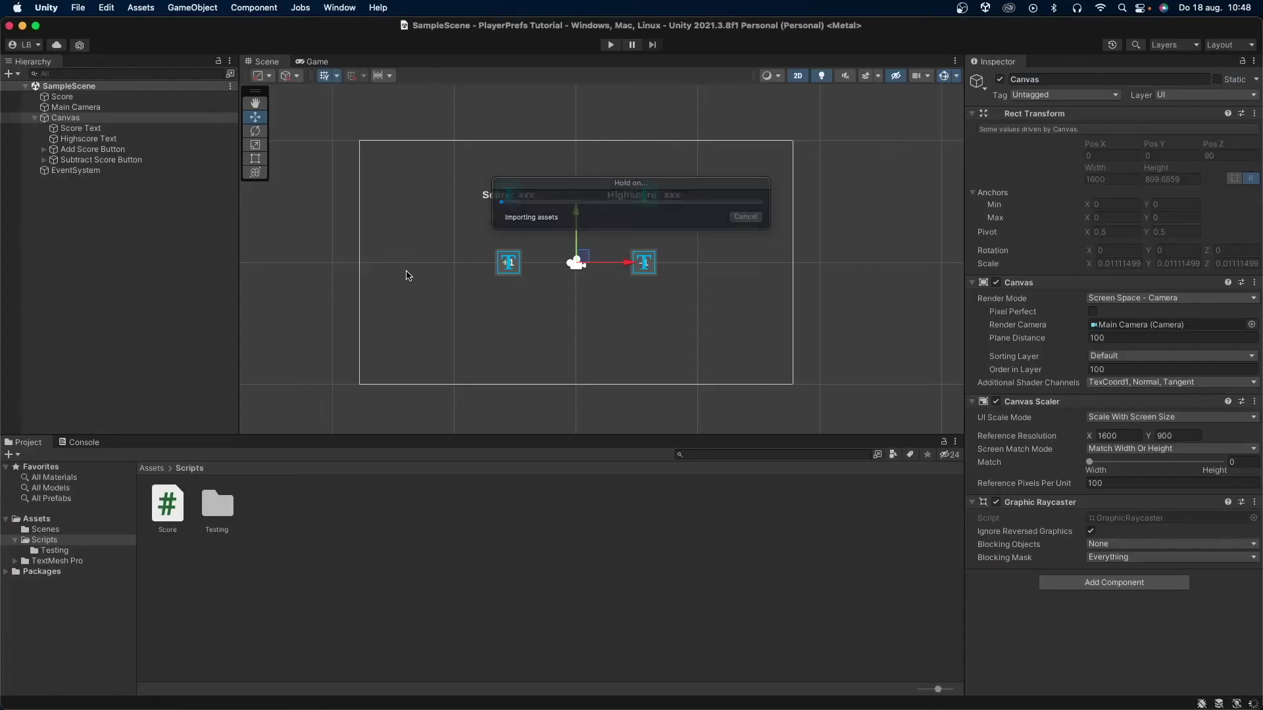
Step: Add the Score script to the Score object and link its Score Text and Highscore Text fields
{"action": "left_click", "coordinate": [102, 97]}
{"action": "left_click", "coordinate": [1102, 182]}
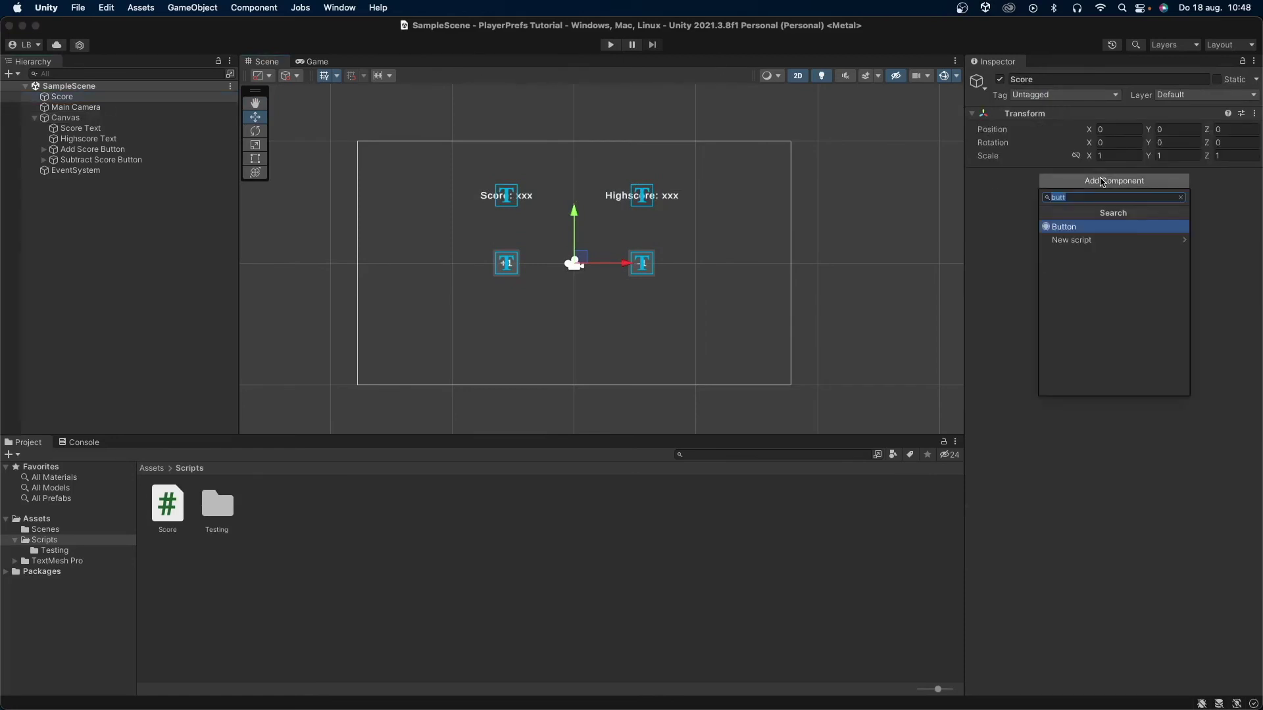
{"action": "type", "text": "sco"}
{"action": "key", "text": "Return"}
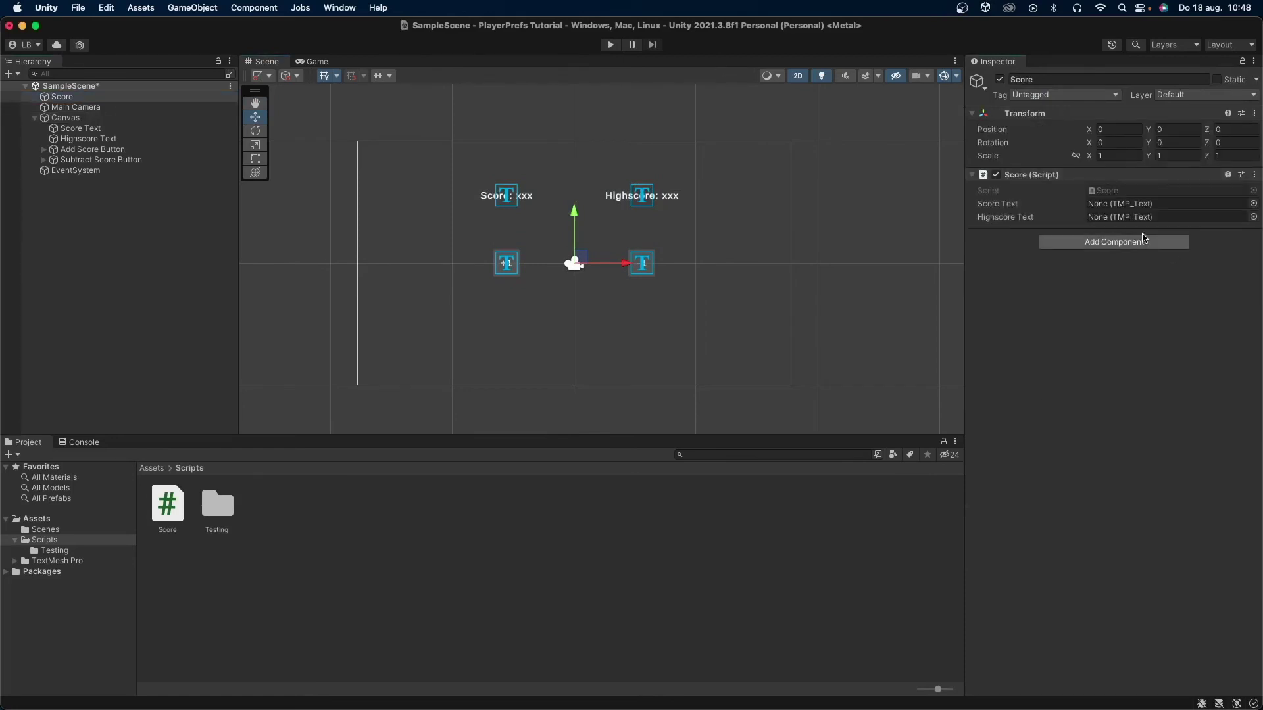
{"action": "left_click_drag", "start_coordinate": [79, 128], "coordinate": [1155, 203]}
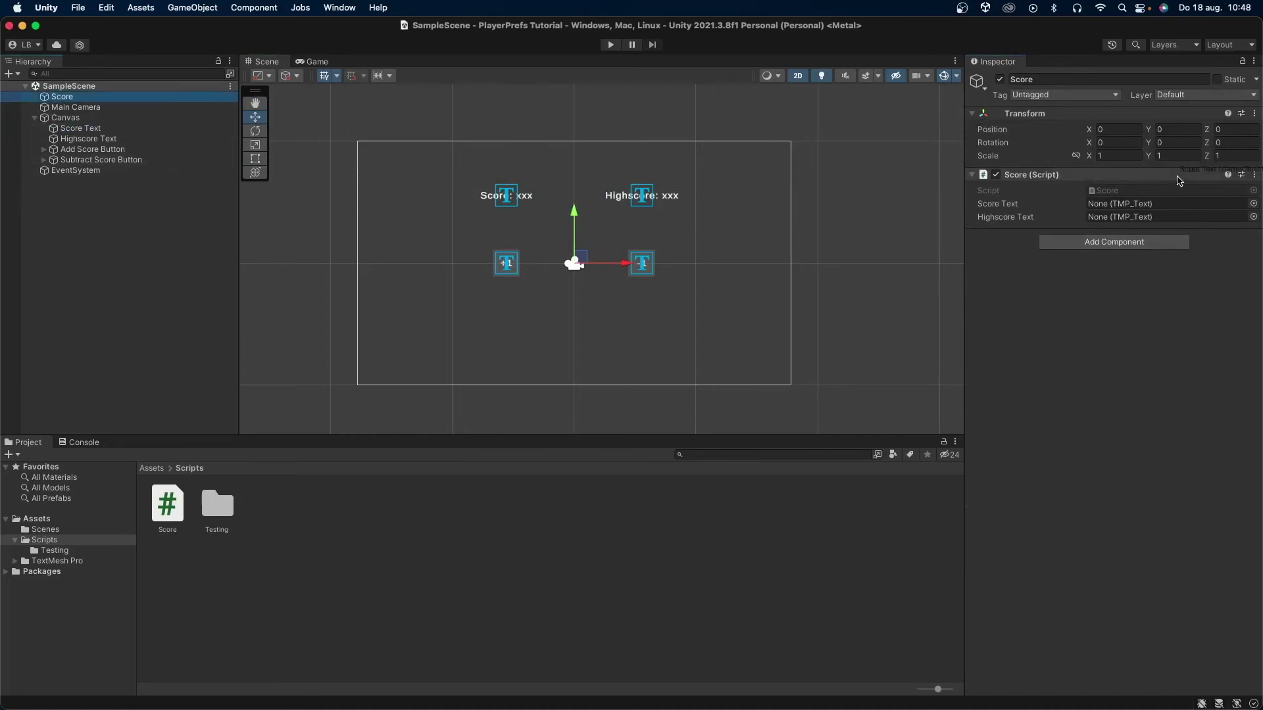
{"action": "left_click_drag", "start_coordinate": [88, 138], "coordinate": [1154, 216]}
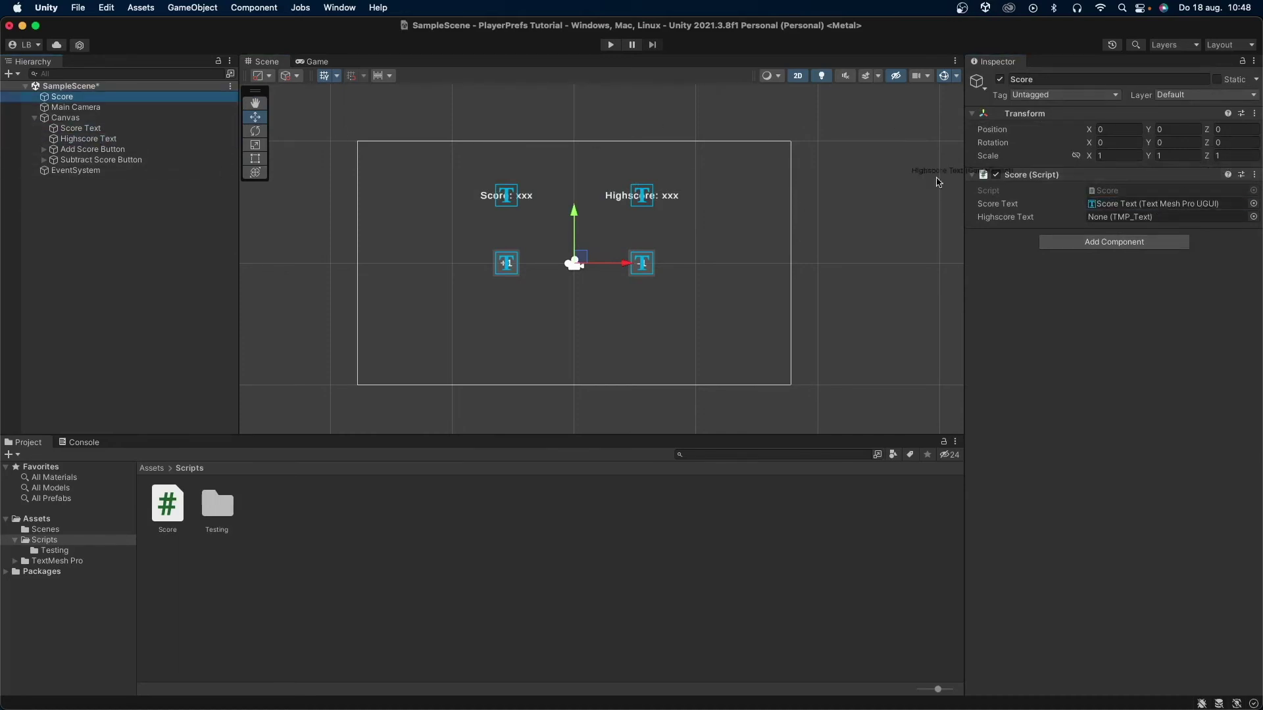
Step: Set the Add Score Button's On Click to call Score.ChangeScore with 1
{"action": "left_click", "coordinate": [127, 149]}
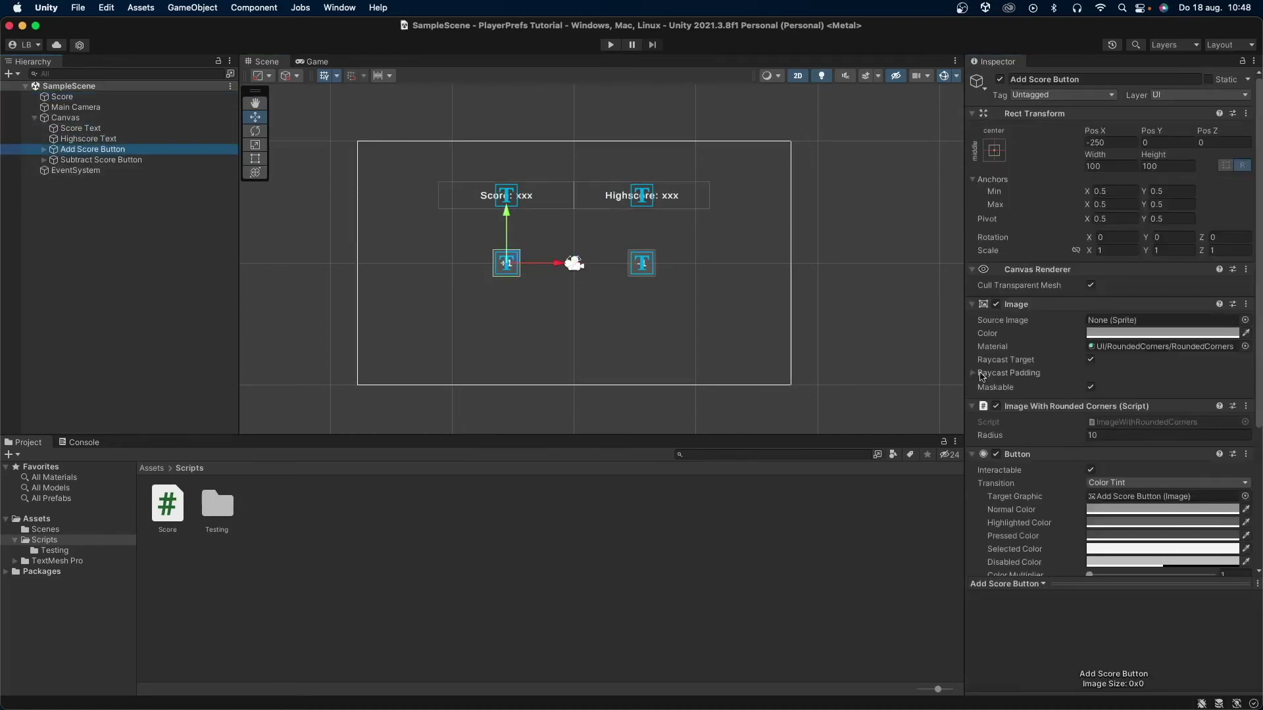
{"action": "scroll", "coordinate": [1064, 393], "scroll_direction": "down", "scroll_amount": 5}
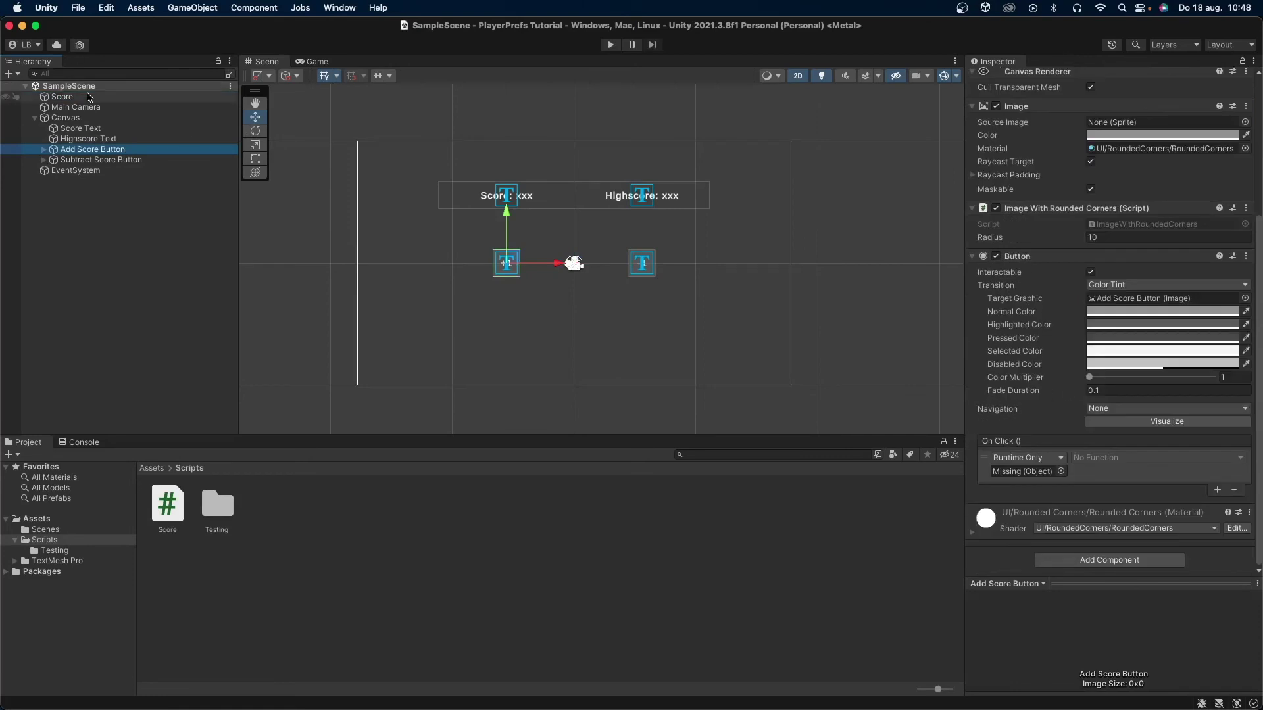
{"action": "left_click_drag", "start_coordinate": [61, 97], "coordinate": [1045, 472]}
{"action": "left_click", "coordinate": [1096, 459]}
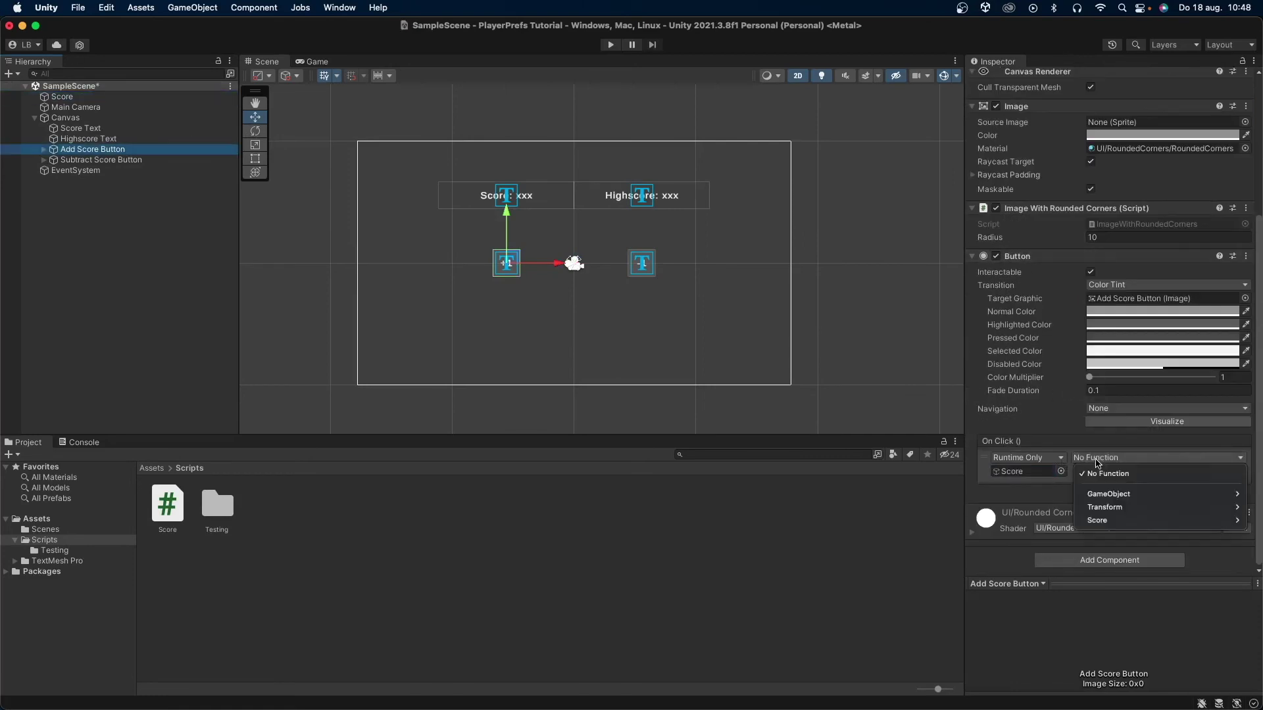
{"action": "mouse_move", "coordinate": [1097, 520]}
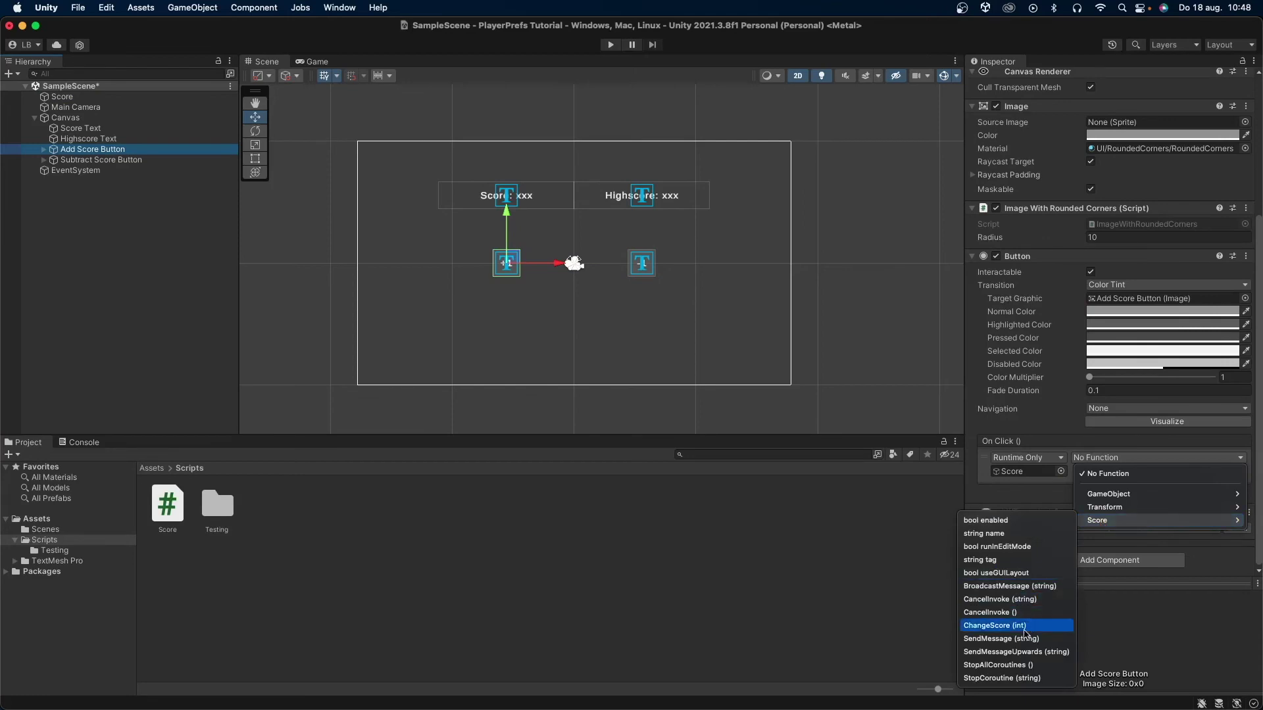
{"action": "left_click", "coordinate": [1014, 625]}
{"action": "type", "text": "1"}
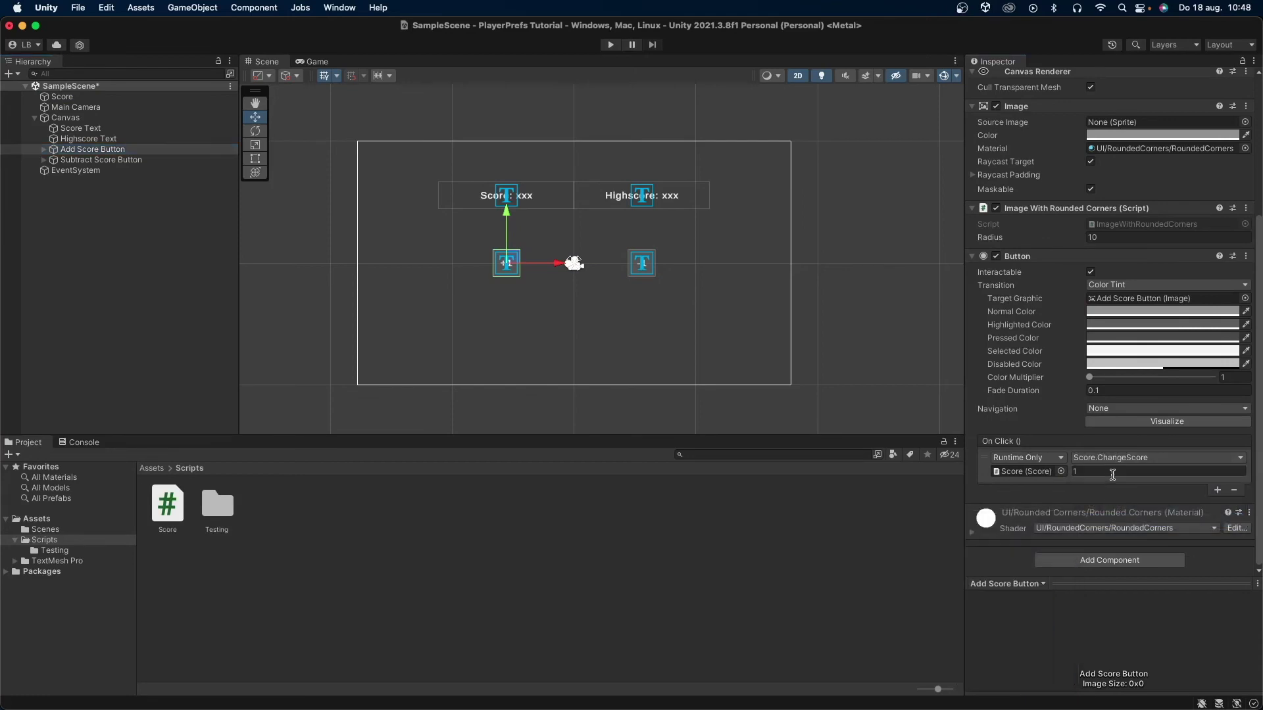
Step: Set the Subtract Score Button's On Click to Score.ChangeScore with -1 and save the scene
{"action": "left_click", "coordinate": [136, 161]}
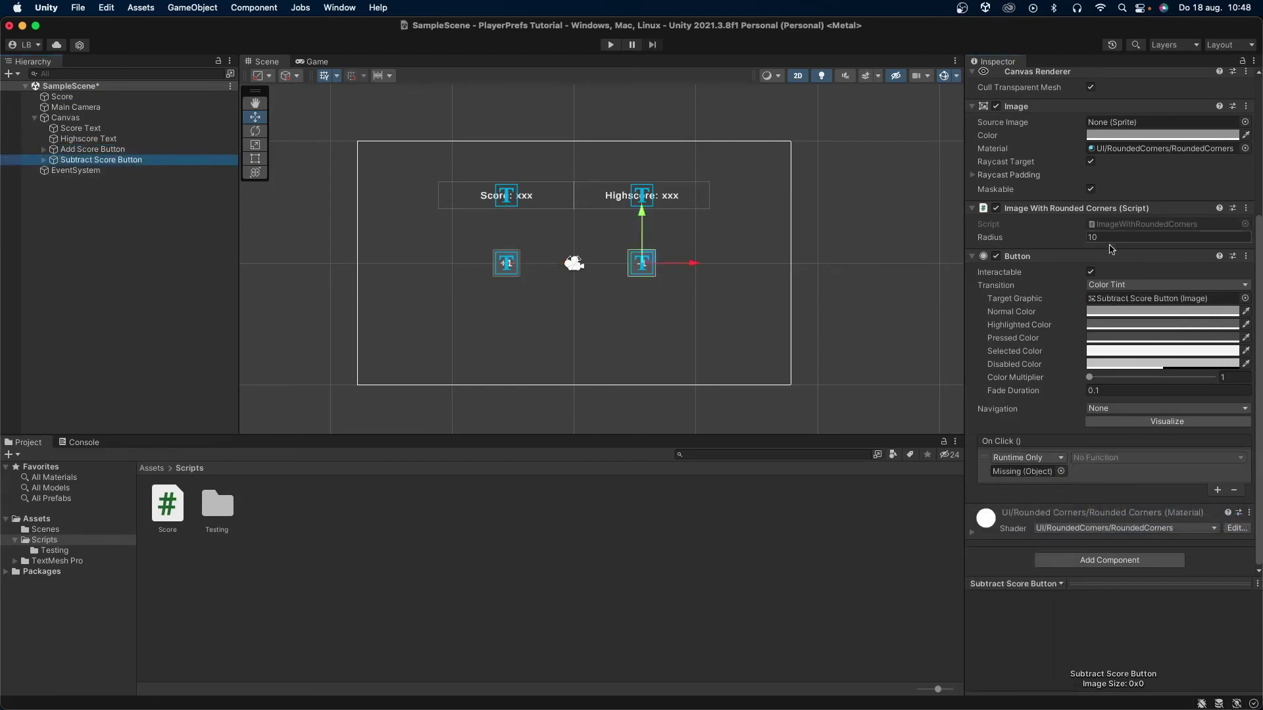
{"action": "left_click_drag", "start_coordinate": [56, 98], "coordinate": [1026, 472]}
{"action": "left_click", "coordinate": [1126, 457]}
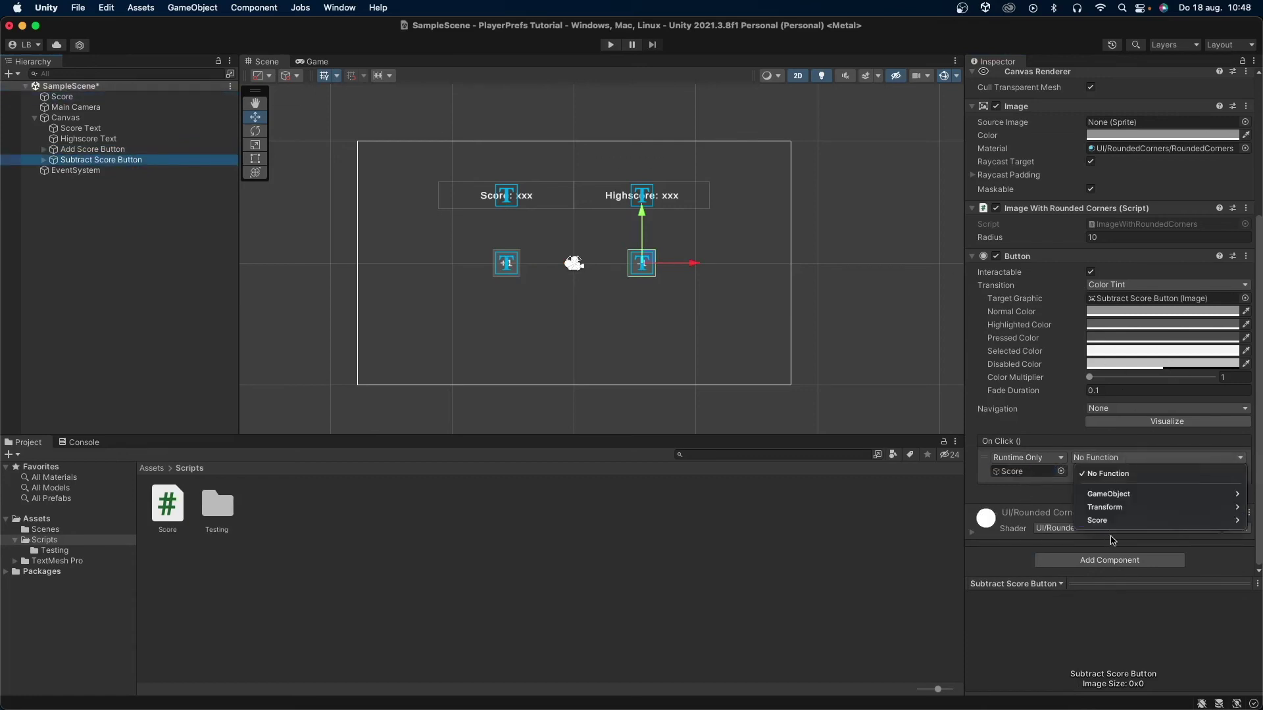
{"action": "mouse_move", "coordinate": [1098, 519]}
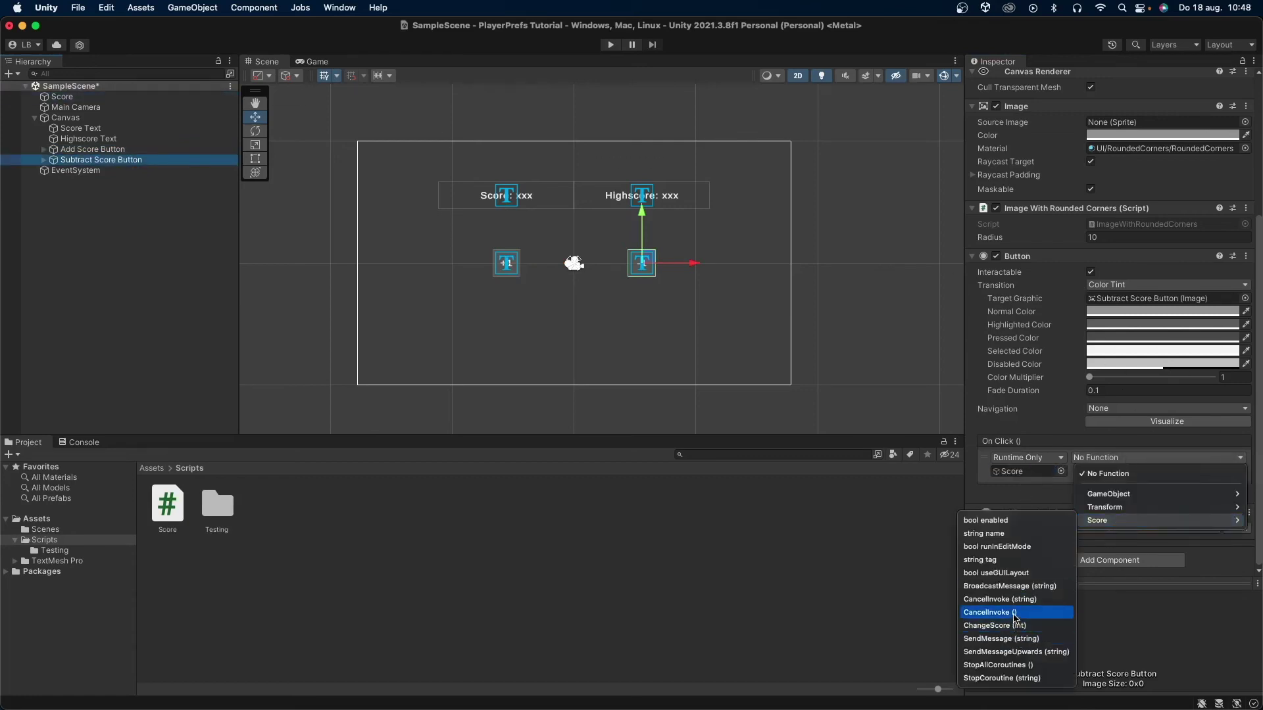
{"action": "left_click", "coordinate": [1014, 625]}
{"action": "key", "text": "ctrl+s"}
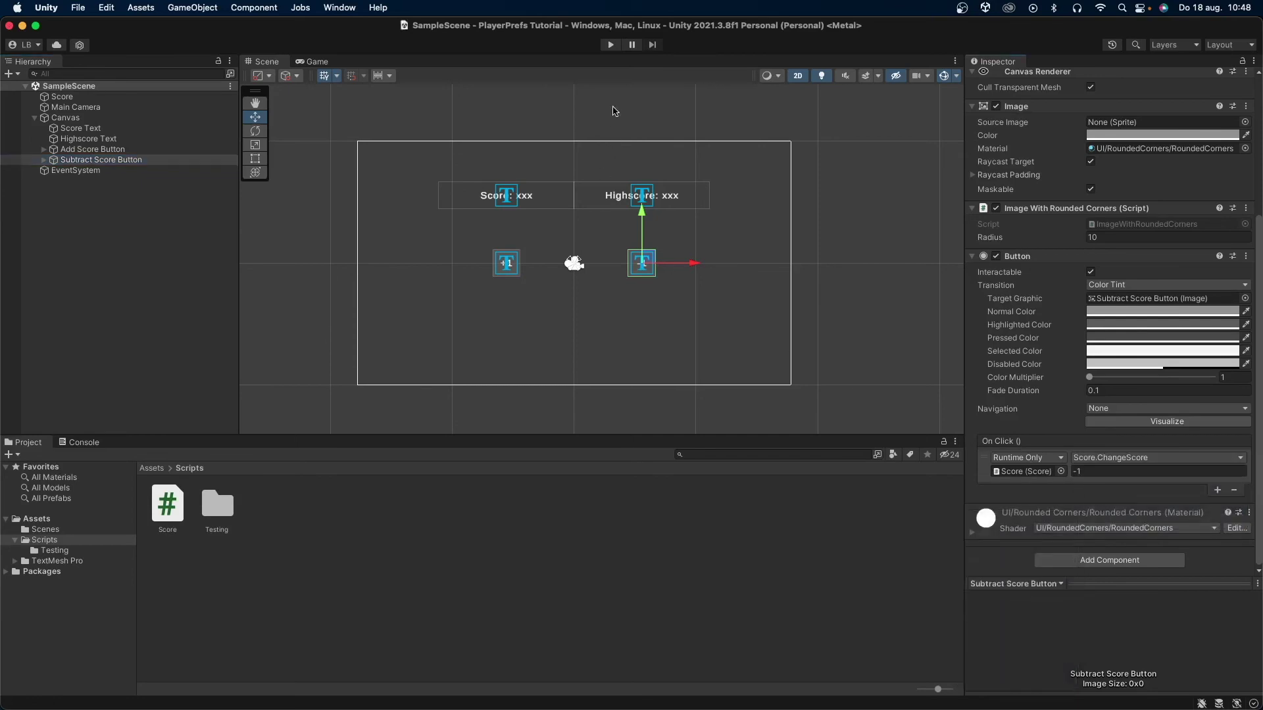
Step: Start play, clear the Console, and test the +1 and -1 buttons
{"action": "left_click", "coordinate": [609, 44]}
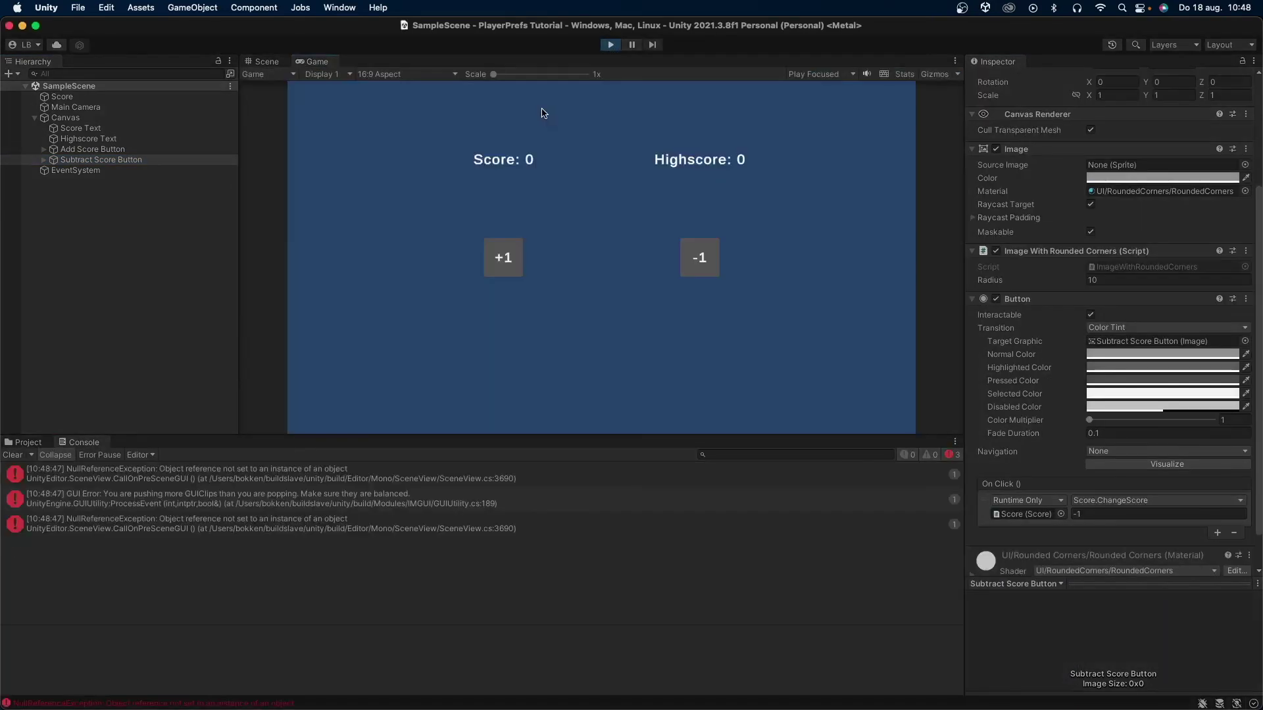
{"action": "left_click", "coordinate": [13, 454]}
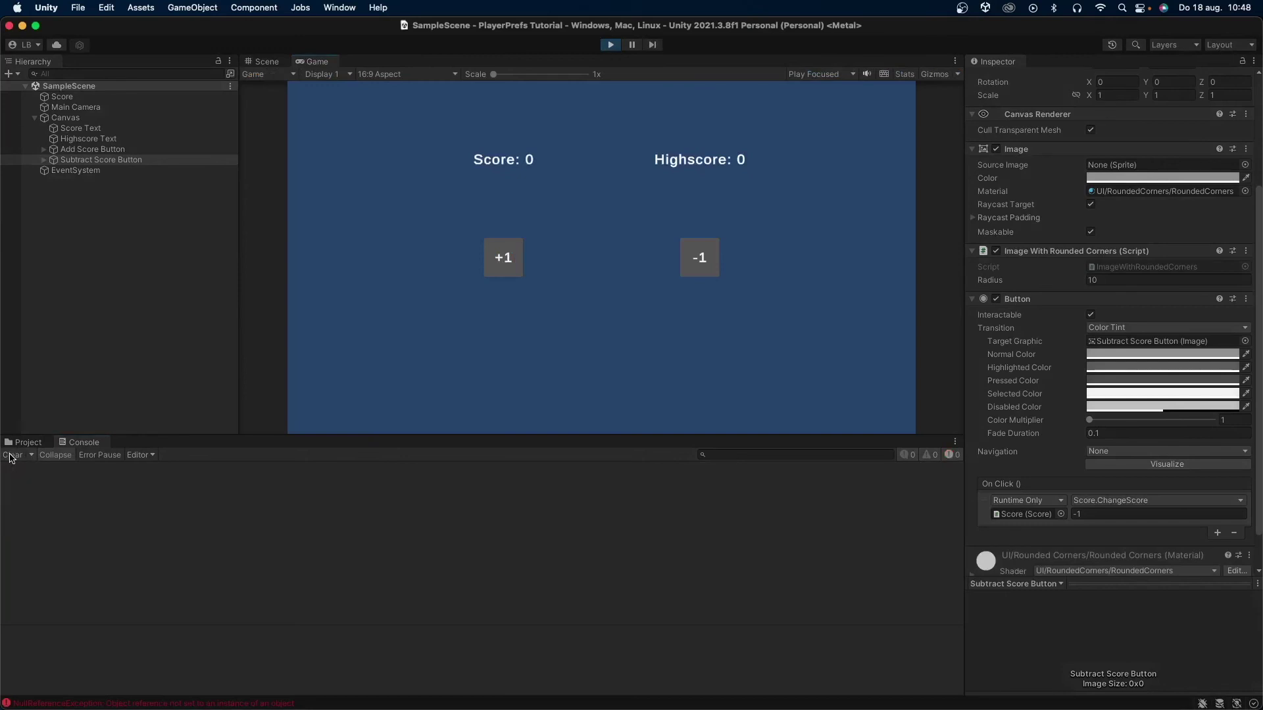
{"action": "left_click", "coordinate": [517, 258]}
{"action": "double_click", "coordinate": [516, 258]}
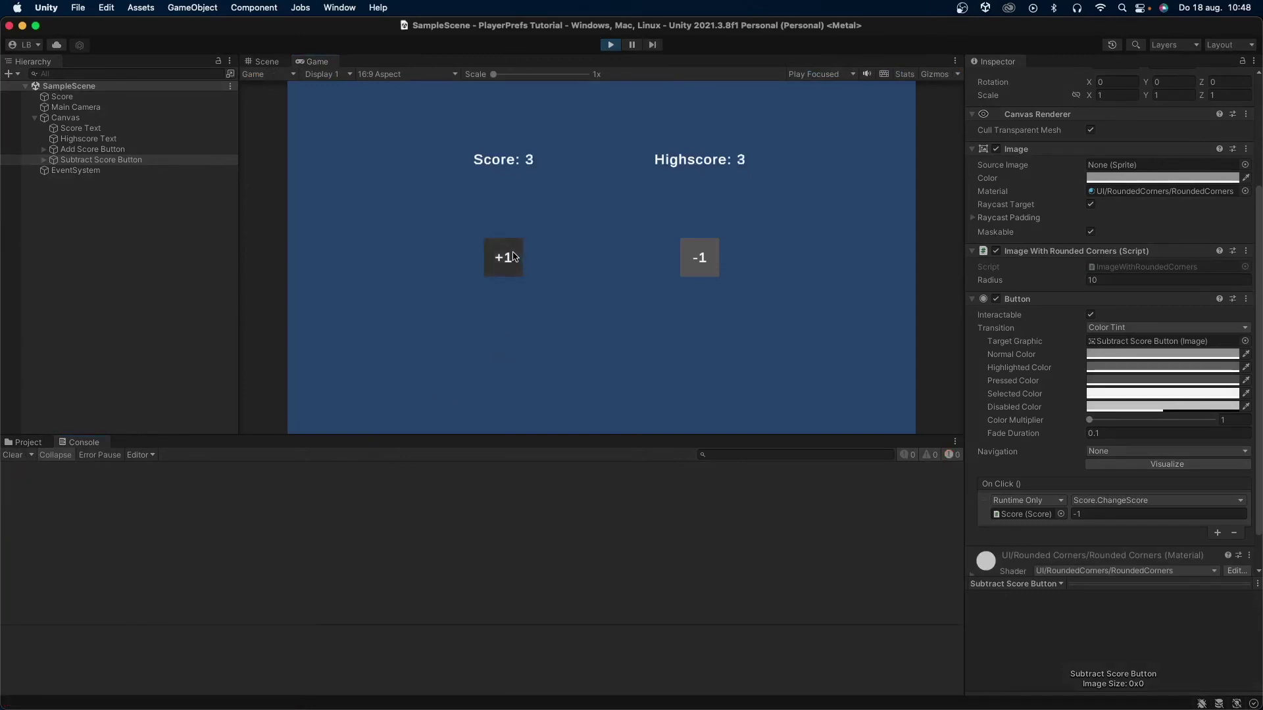
{"action": "double_click", "coordinate": [516, 257]}
{"action": "left_click", "coordinate": [706, 254]}
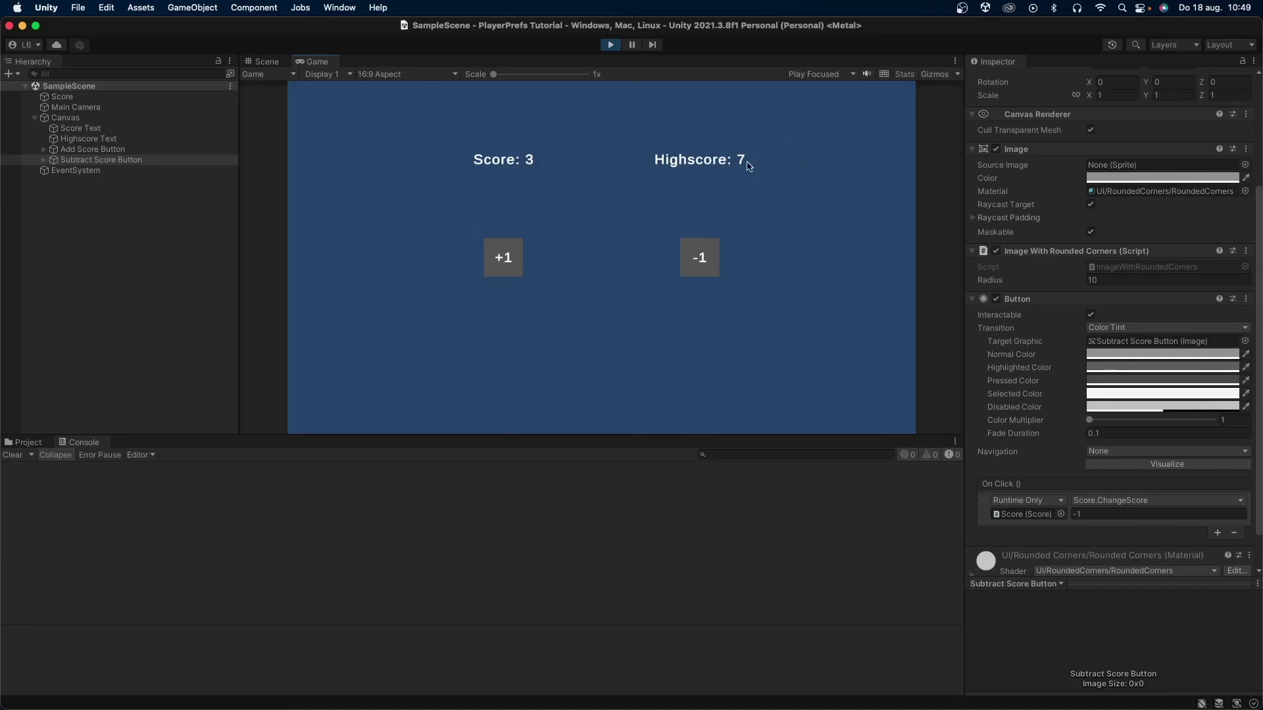
Step: Raise Score and Highscore to 14, lower Score with -1, then restart play
{"action": "left_click", "coordinate": [506, 258]}
{"action": "triple_click", "coordinate": [507, 258]}
{"action": "double_click", "coordinate": [506, 257]}
{"action": "double_click", "coordinate": [507, 257]}
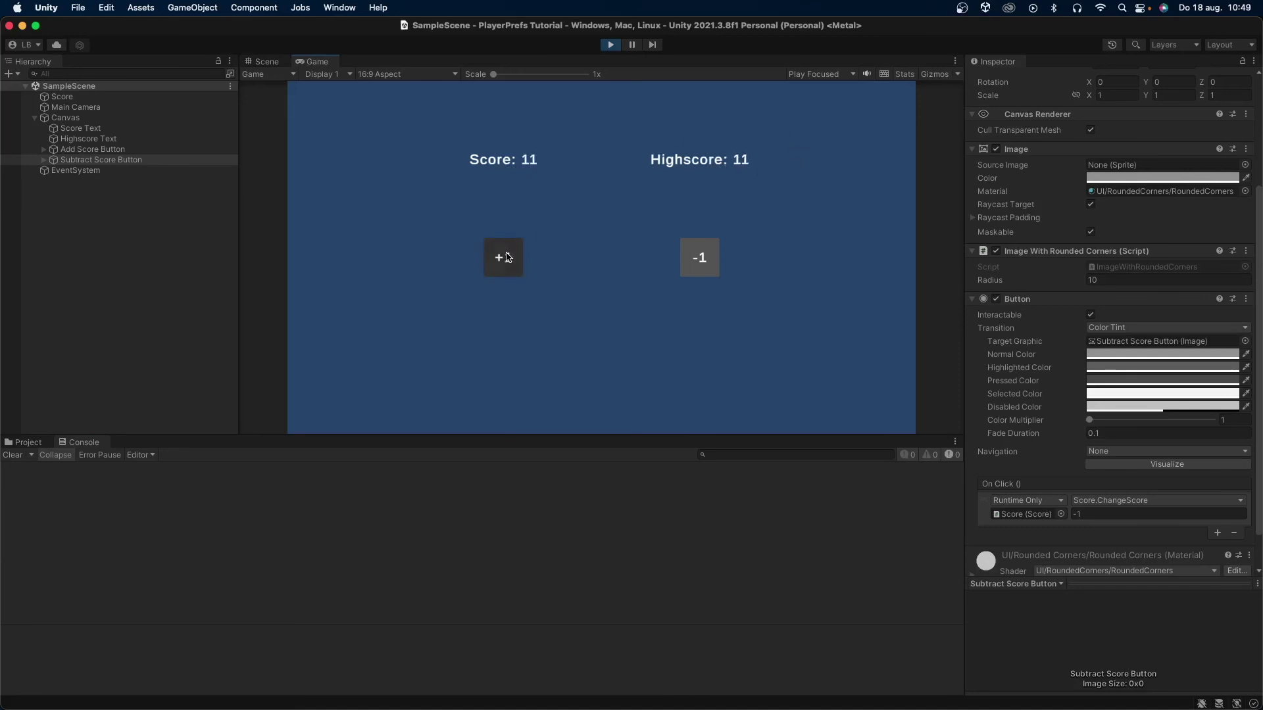
{"action": "triple_click", "coordinate": [506, 258]}
{"action": "left_click", "coordinate": [699, 257]}
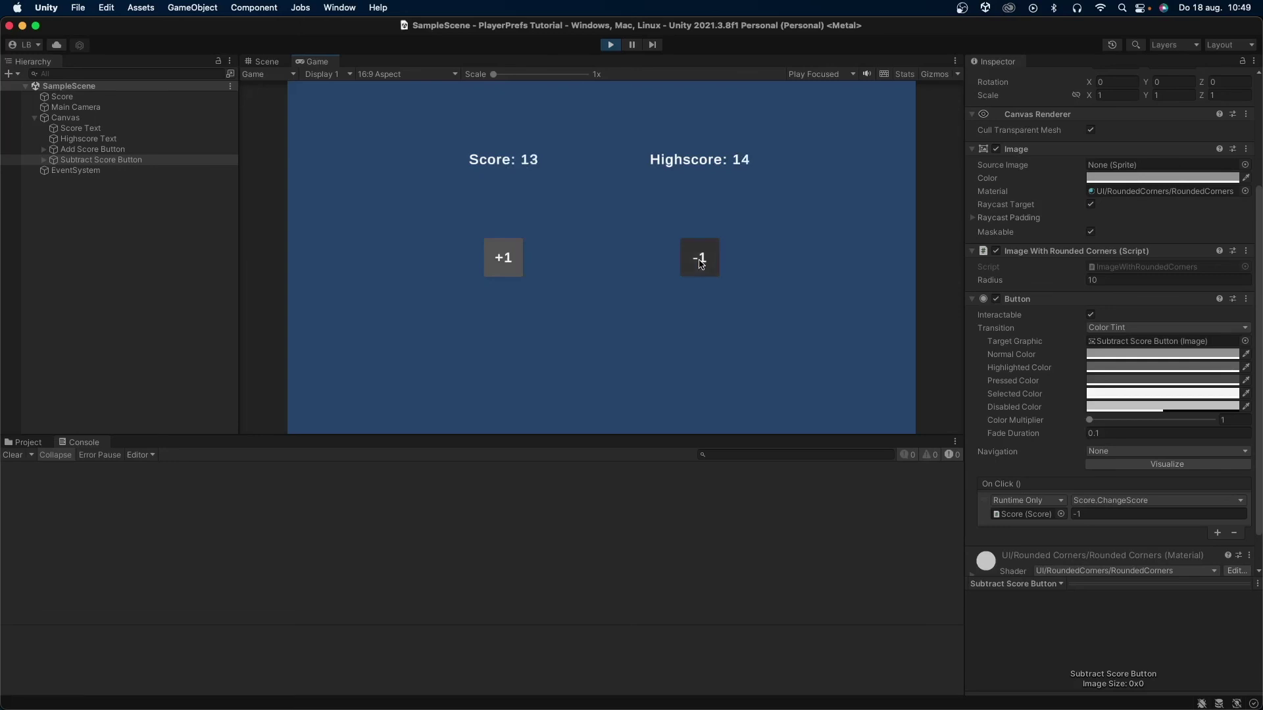
{"action": "double_click", "coordinate": [699, 257]}
{"action": "left_click", "coordinate": [610, 44]}
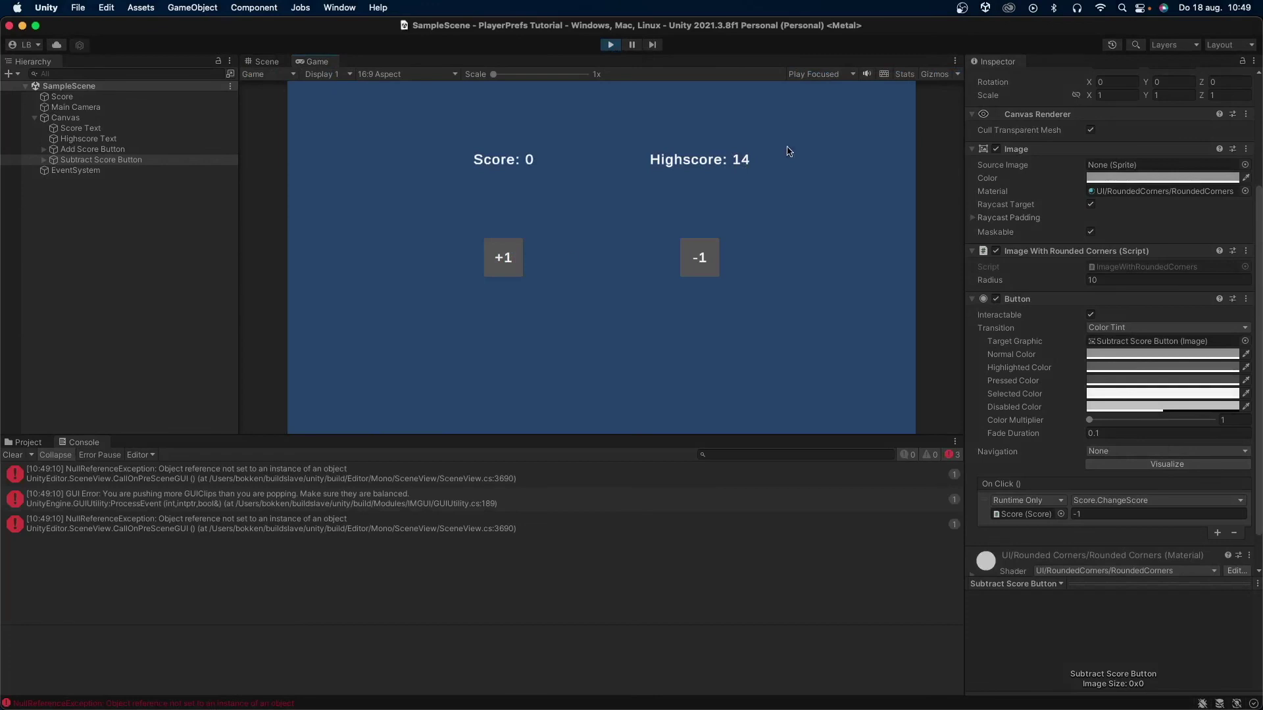
Step: Inspect the details of three Console errors, then clear the Console
{"action": "left_click", "coordinate": [262, 483]}
{"action": "left_click", "coordinate": [272, 520]}
{"action": "left_click", "coordinate": [274, 496]}
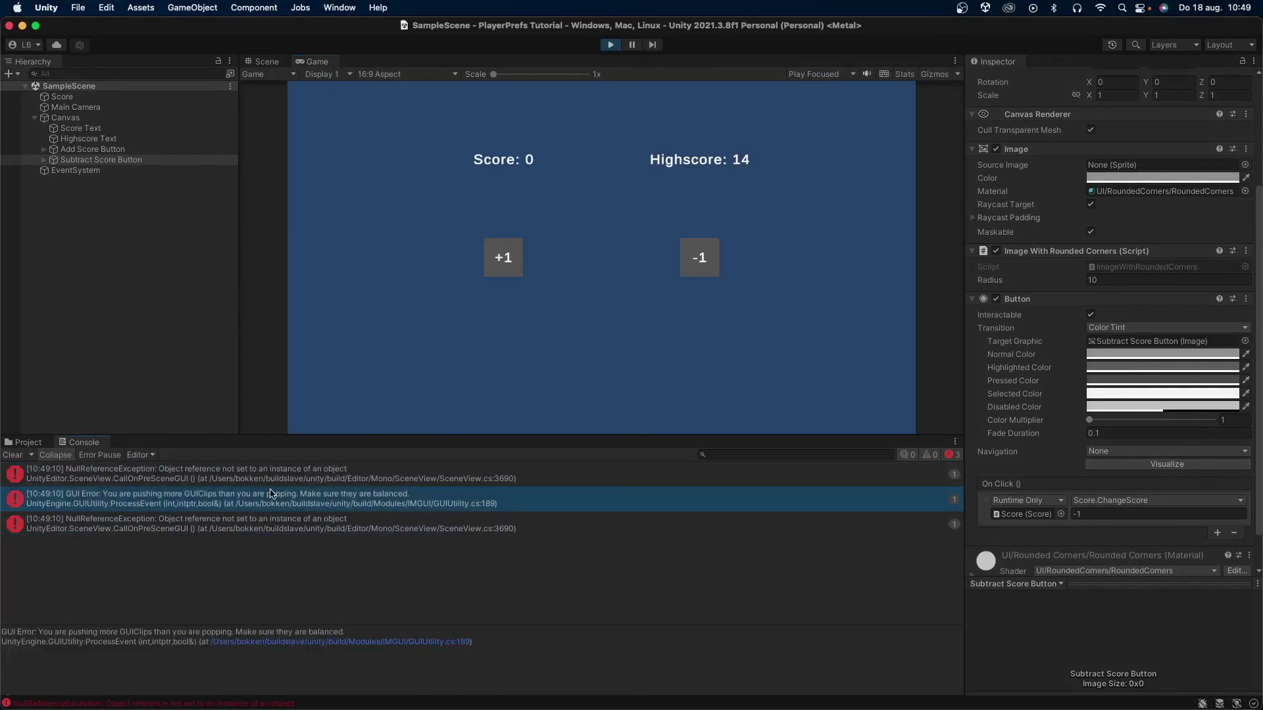
{"action": "left_click", "coordinate": [13, 455]}
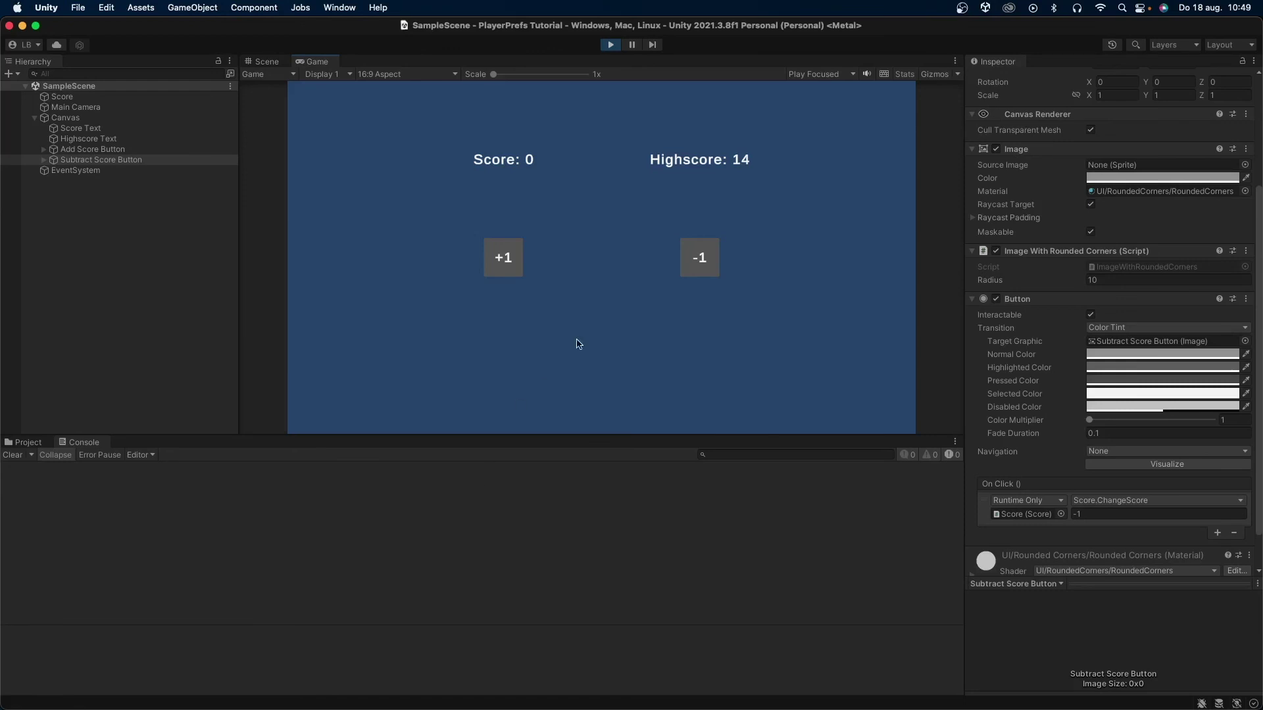
Step: Click +1 repeatedly until Score and Highscore both read 94
{"action": "left_click", "coordinate": [513, 259]}
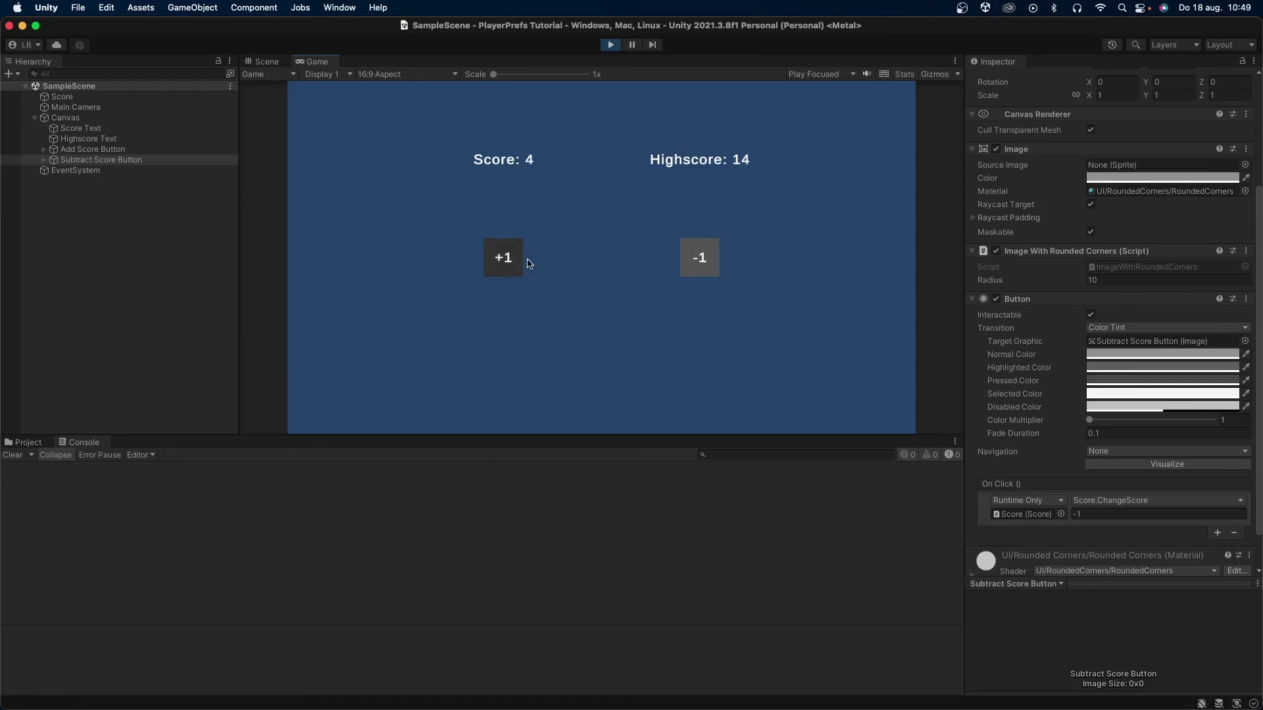
{"action": "left_click", "coordinate": [519, 260]}
{"action": "double_click", "coordinate": [507, 250]}
{"action": "double_click", "coordinate": [502, 252]}
{"action": "double_click", "coordinate": [499, 252]}
{"action": "triple_click", "coordinate": [500, 256]}
{"action": "triple_click", "coordinate": [500, 256]}
{"action": "triple_click", "coordinate": [501, 255]}
{"action": "triple_click", "coordinate": [500, 256]}
{"action": "triple_click", "coordinate": [500, 256]}
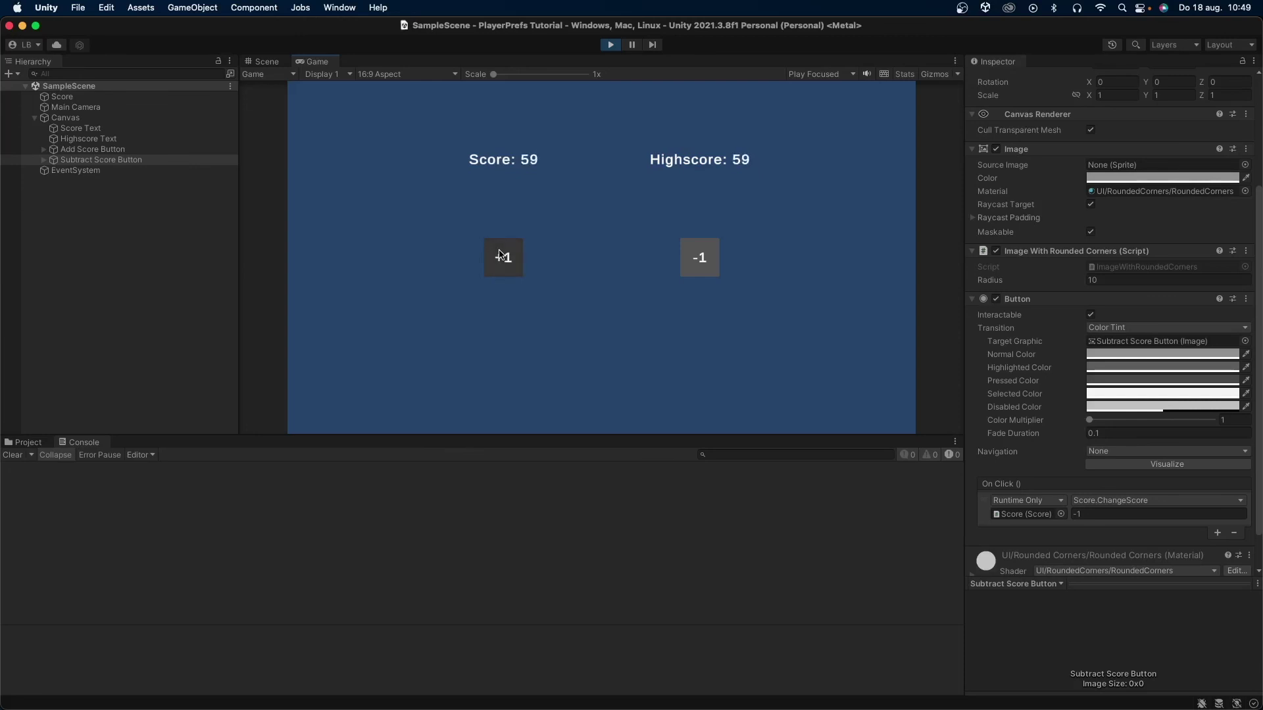
{"action": "double_click", "coordinate": [500, 255]}
{"action": "triple_click", "coordinate": [501, 256]}
{"action": "triple_click", "coordinate": [497, 247]}
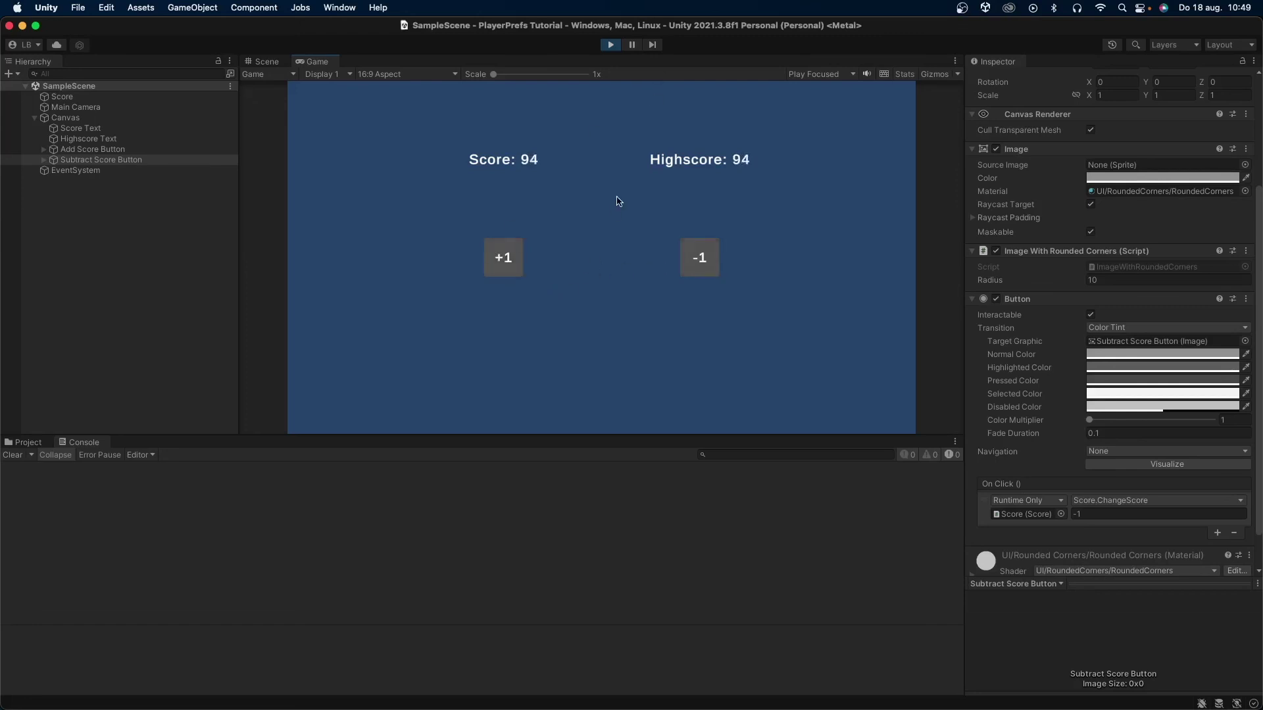